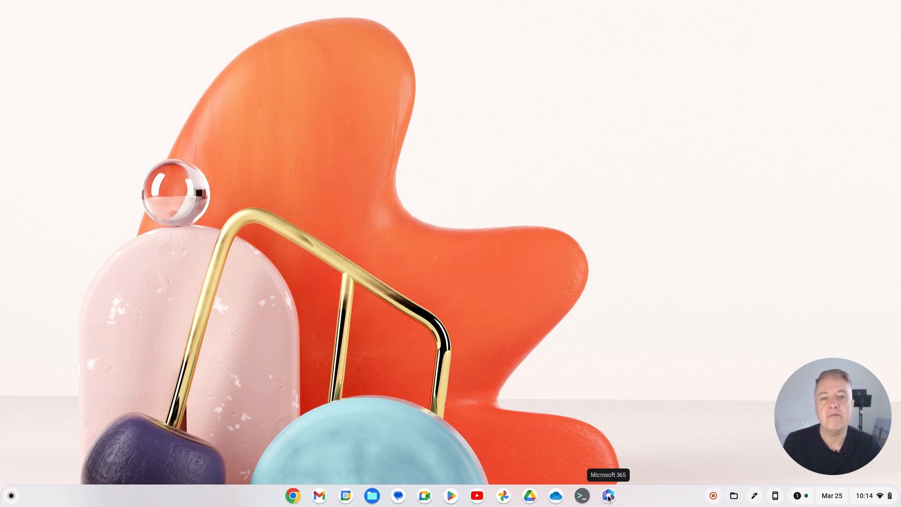
- Open Microsoft 365, go to OneDrive's My files in the browser, and close the duplicate OneDrive tab
click(609, 496)
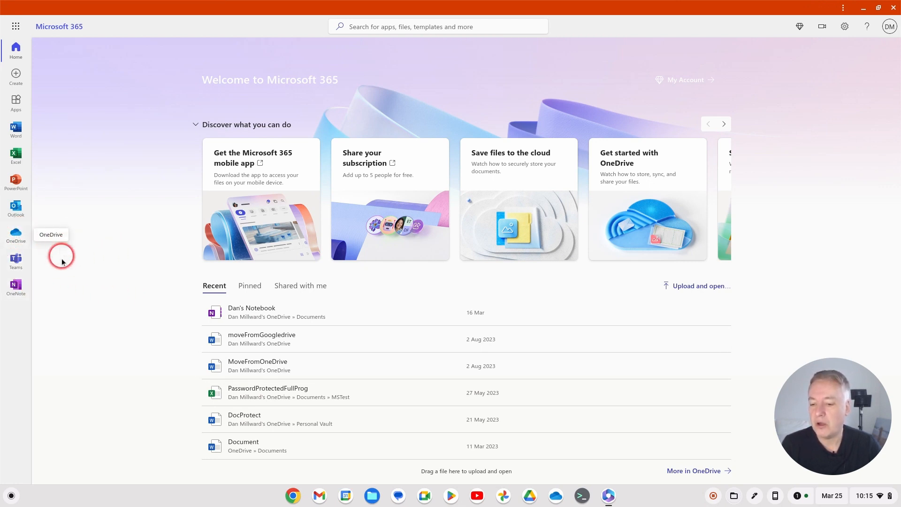
click(15, 237)
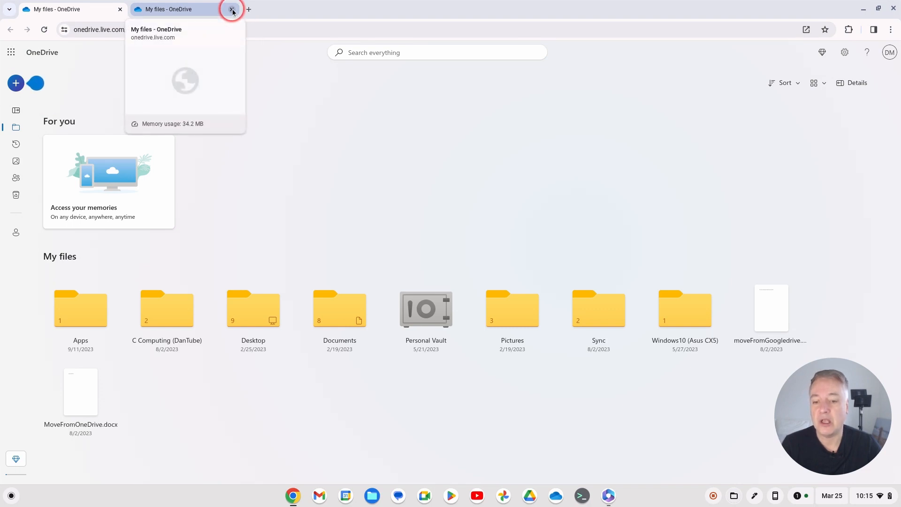
click(232, 9)
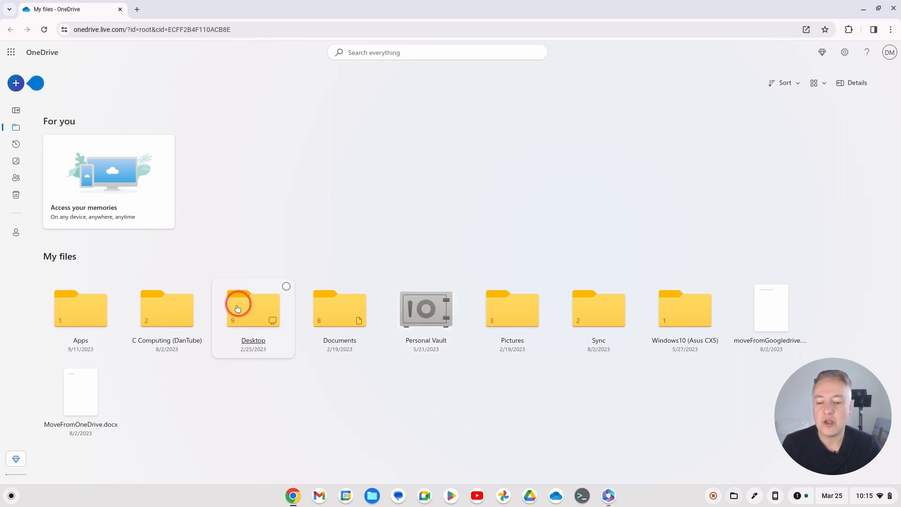
- Unlock the Personal Vault by requesting an emailed code and entering the verification code, then return to My files
click(426, 312)
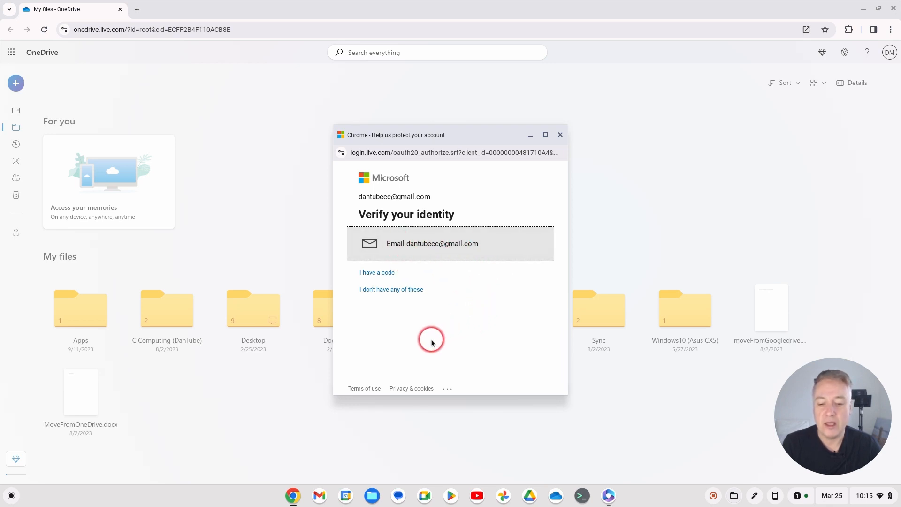
click(396, 245)
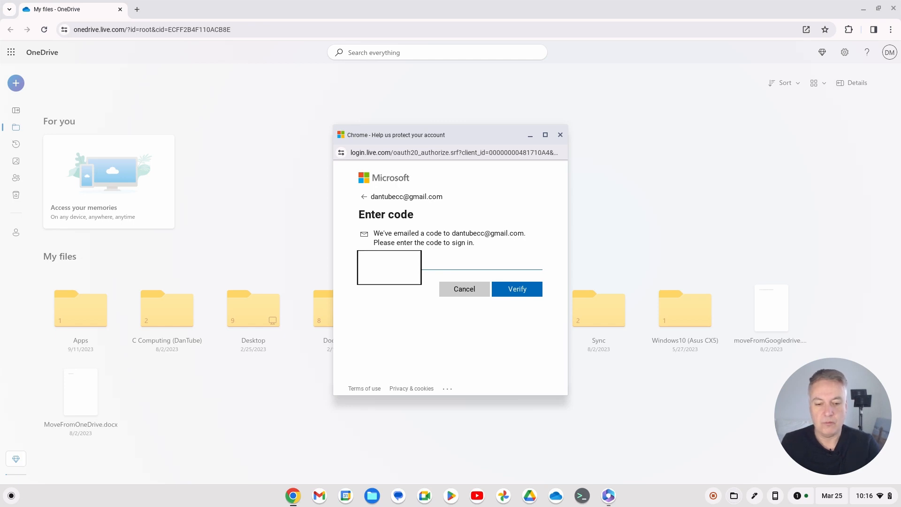
click(517, 288)
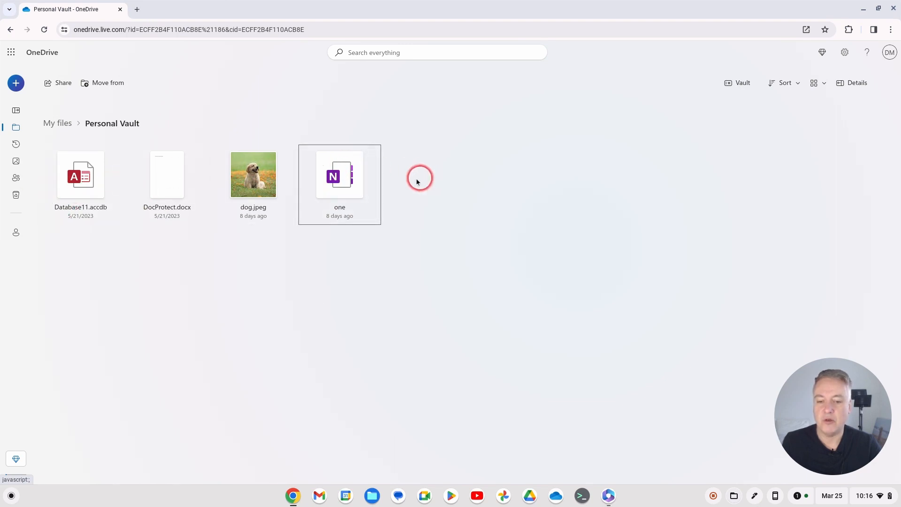
click(50, 125)
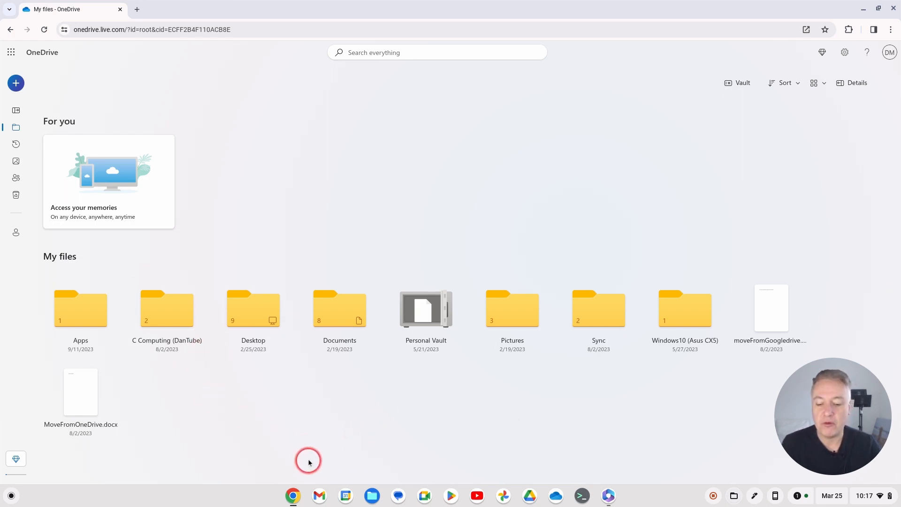
- Look at the Microsoft account security code email in Gmail and close the Gmail window
click(319, 494)
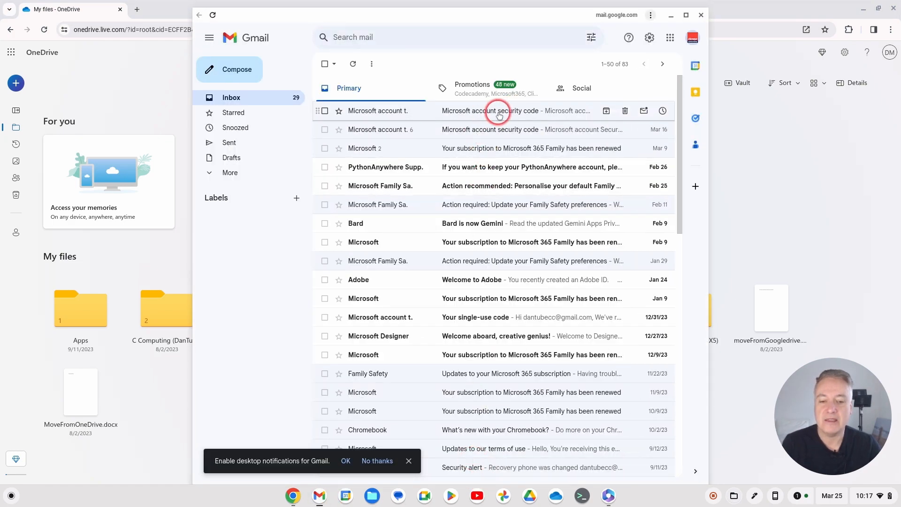
click(490, 117)
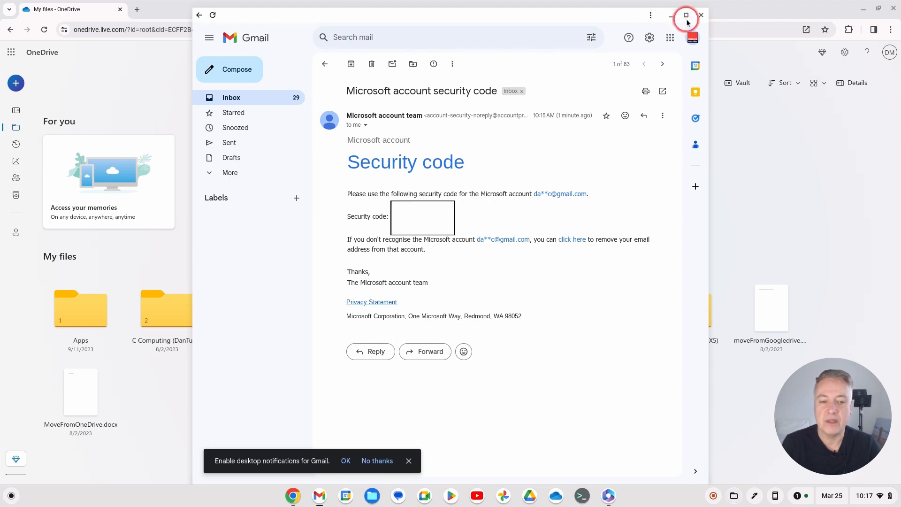
click(700, 16)
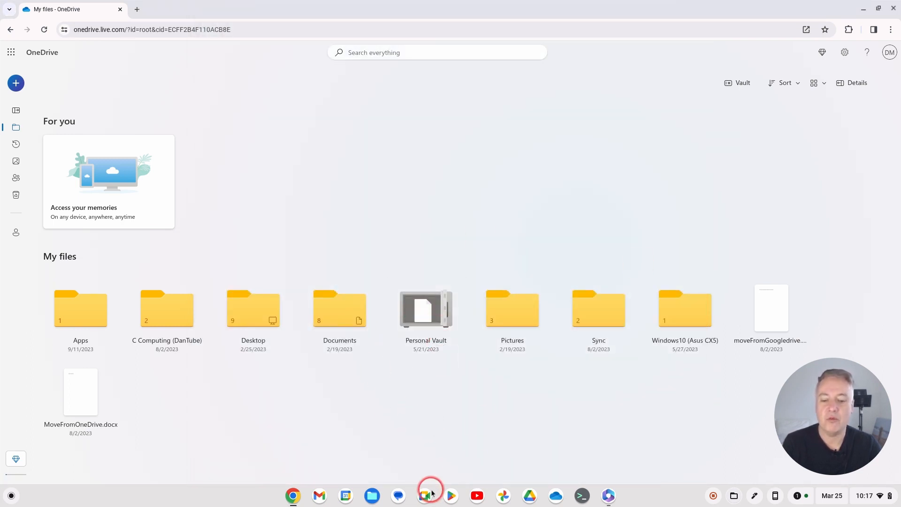
click(320, 496)
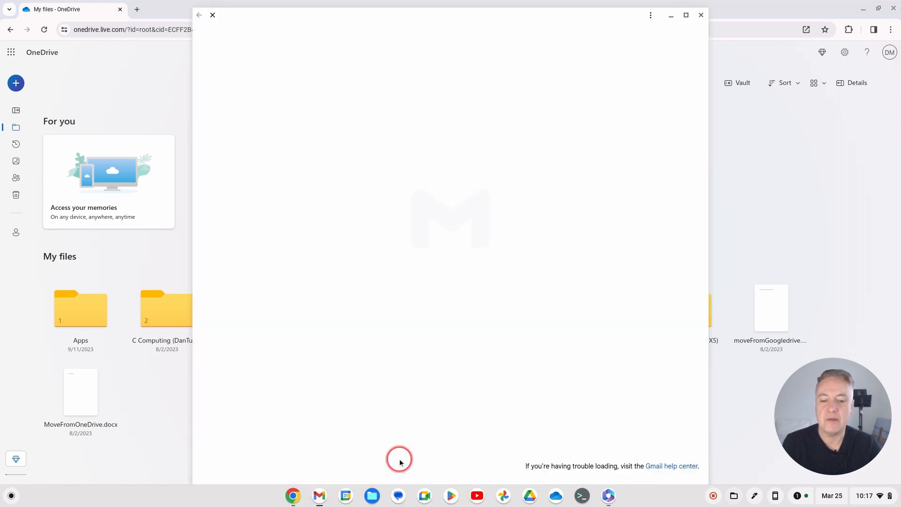
click(701, 15)
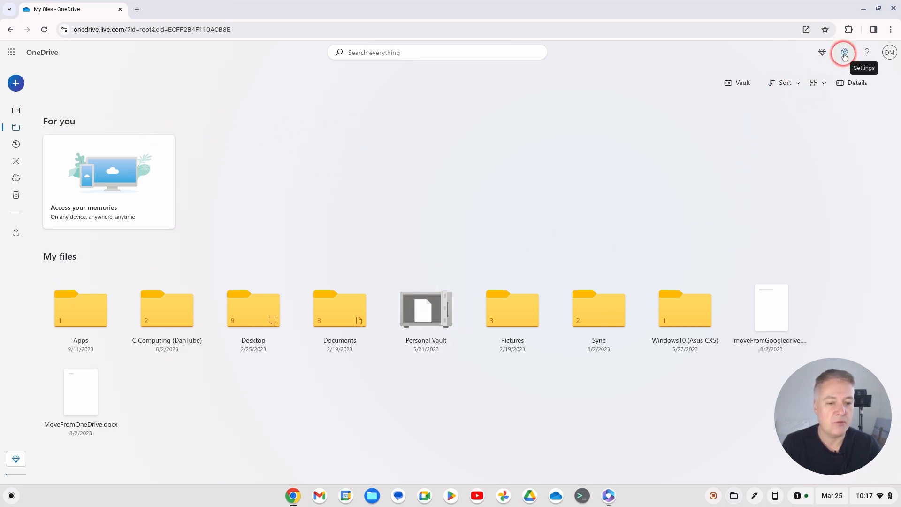
- Open the Personal Vault options in the OneDrive settings and go to managing how to sign into the vault
click(844, 54)
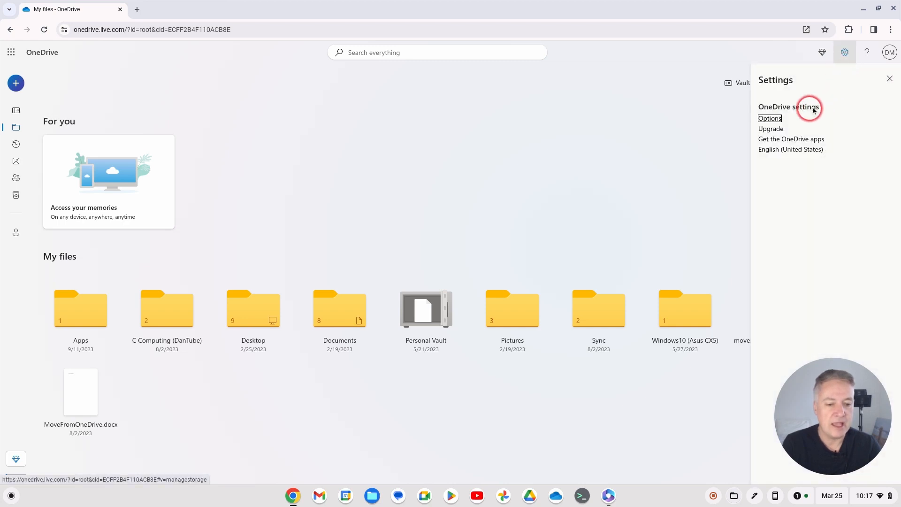
click(773, 121)
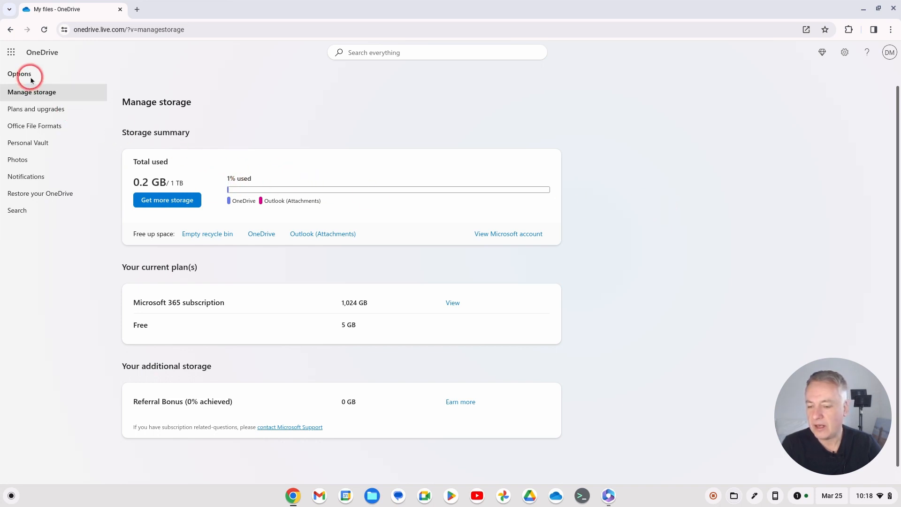
click(38, 148)
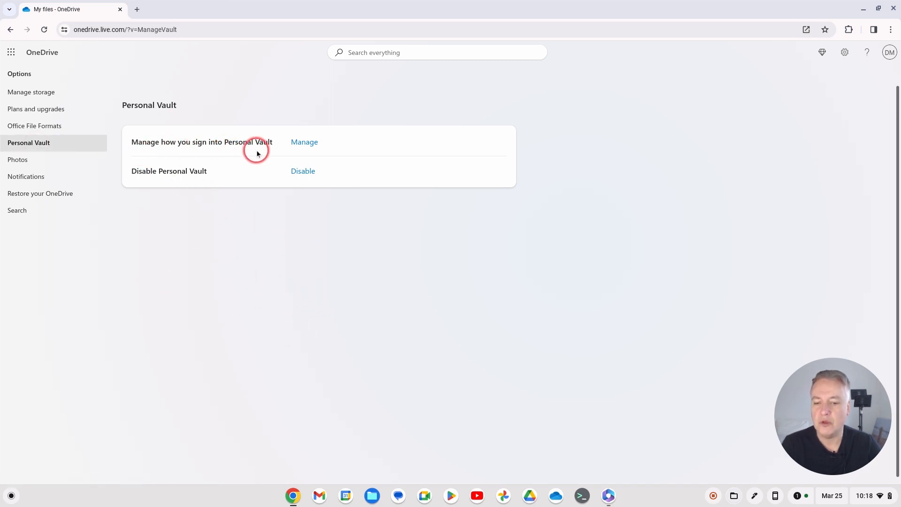
click(304, 145)
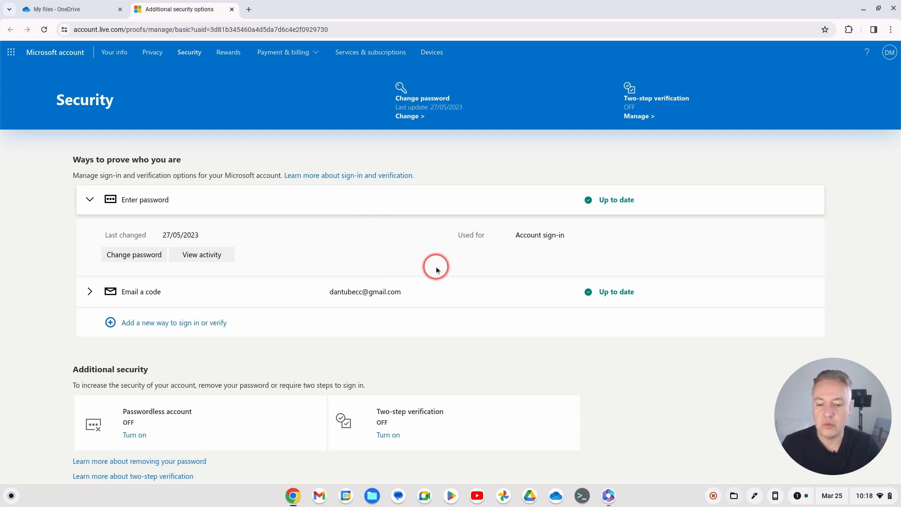
- Review the account's ways to prove identity, expanding and collapsing the details of the Email a code method
scroll(441, 277, down, 1)
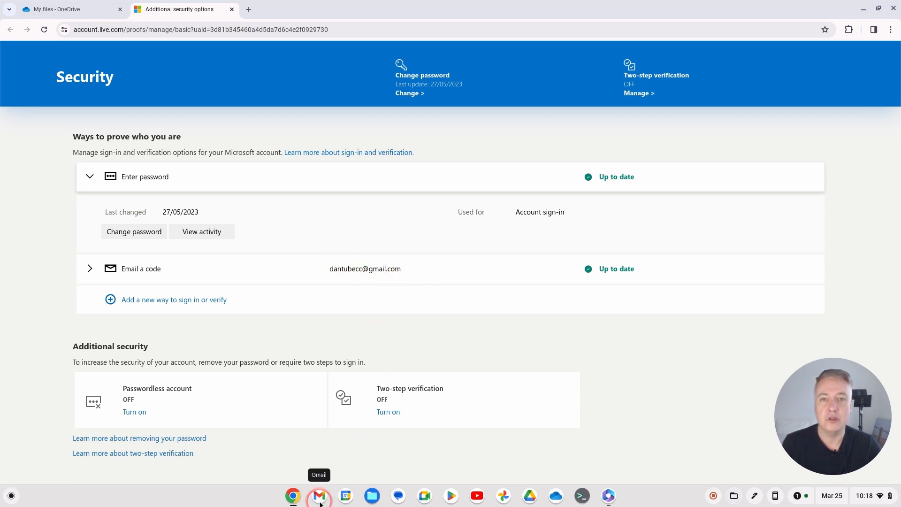
click(453, 351)
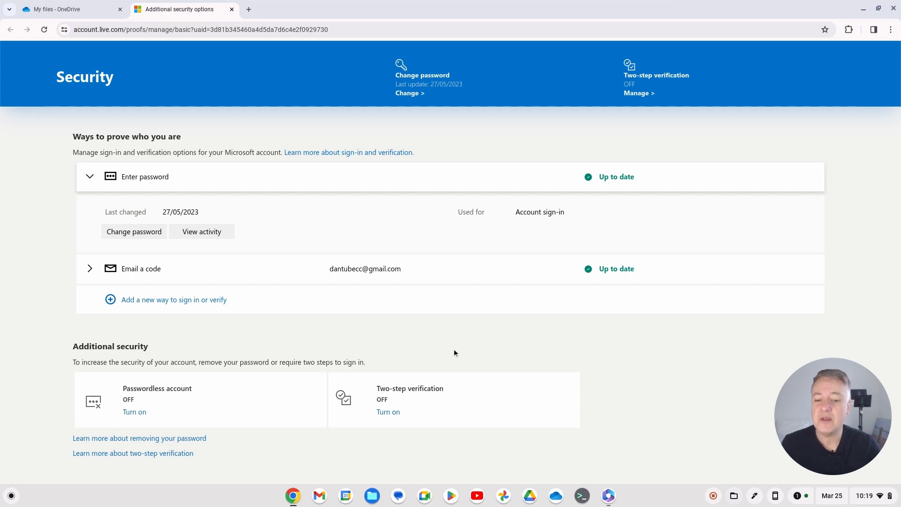
click(471, 339)
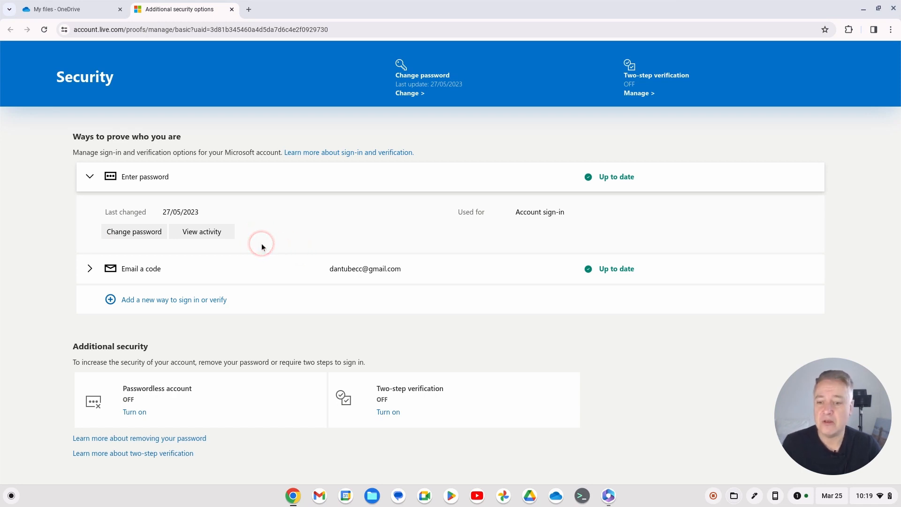
click(90, 271)
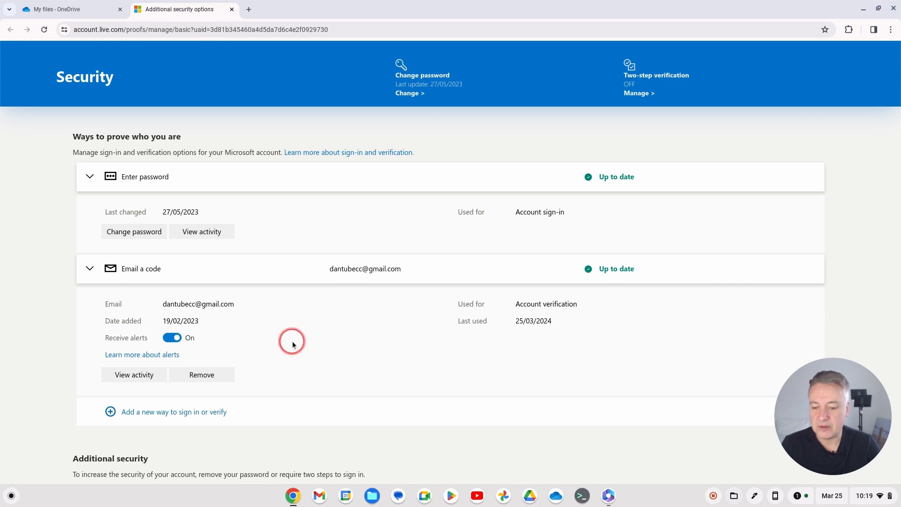
click(90, 271)
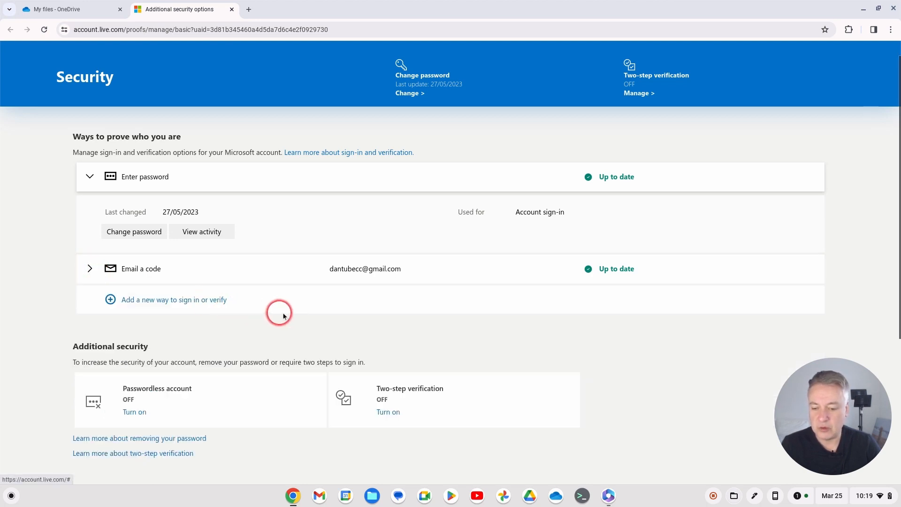
scroll(299, 315, down, 1)
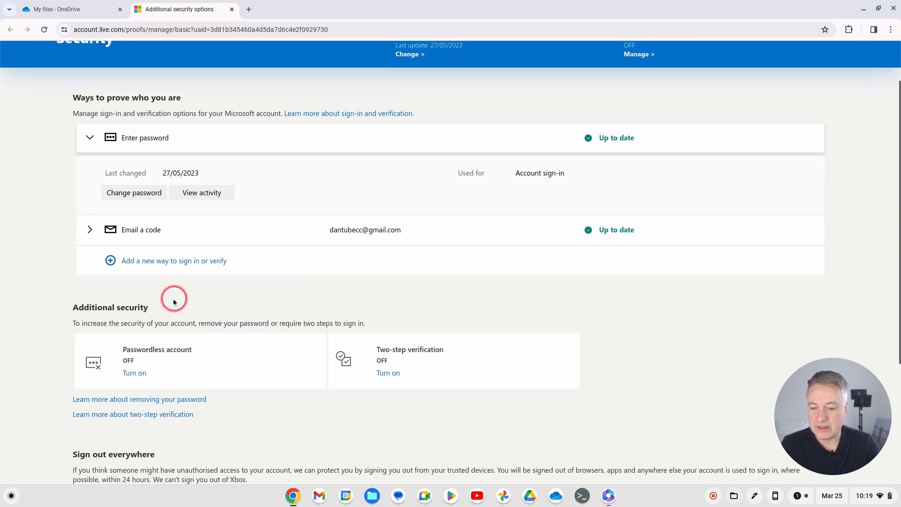
- Add Text a code as a new verification method and submit the mobile phone number for United Kingdom (+44)
click(127, 266)
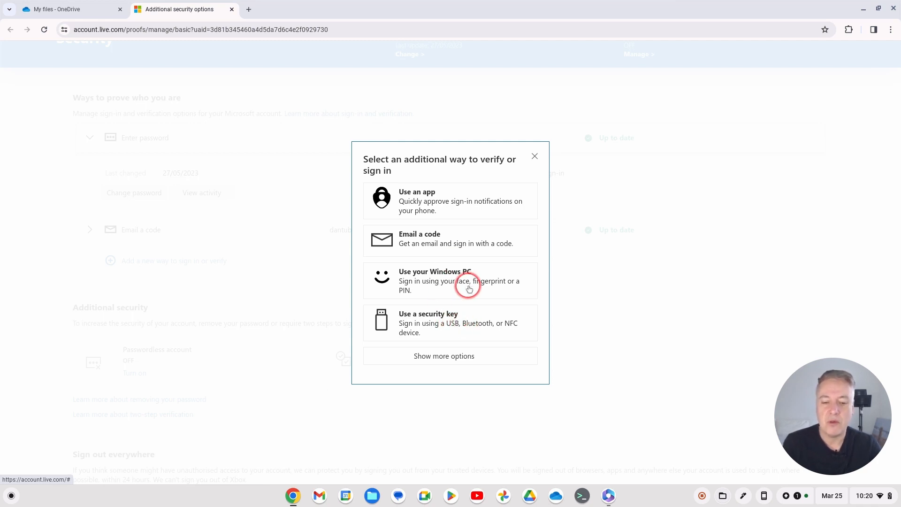
click(449, 356)
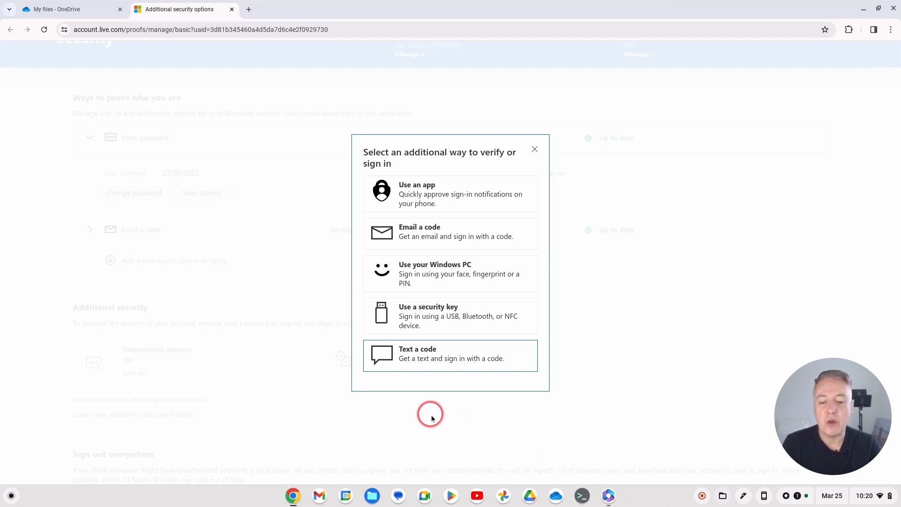
click(458, 365)
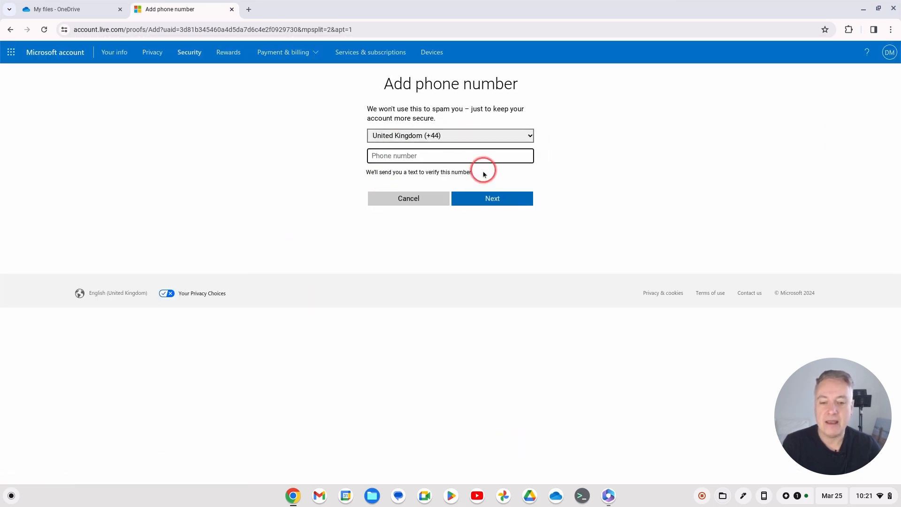
text(0)
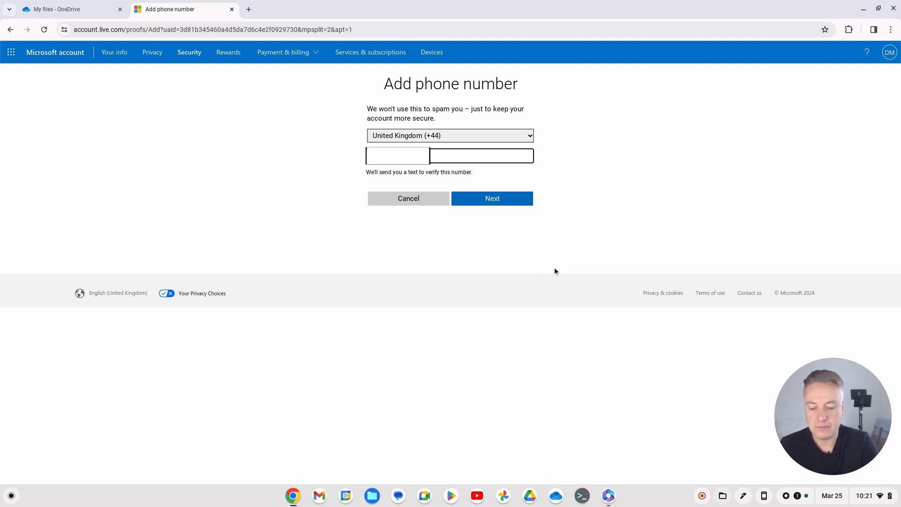
click(512, 202)
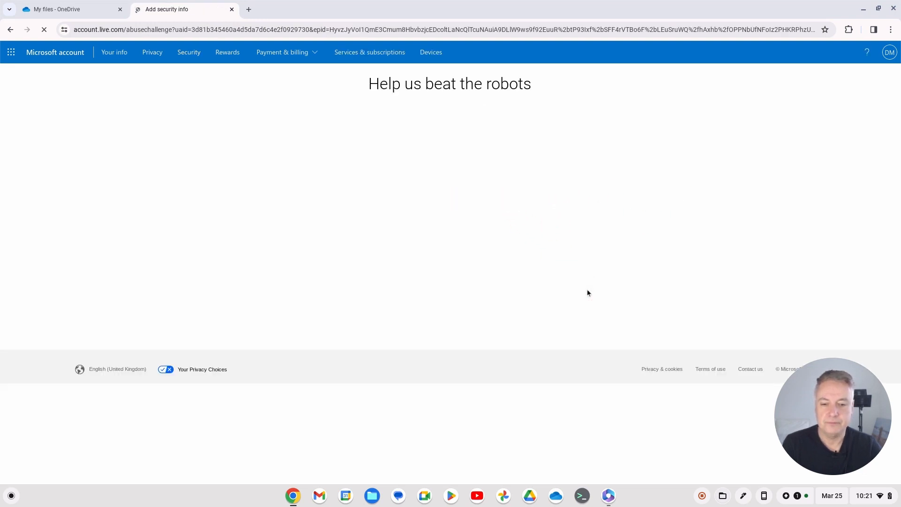
- Solve the robot-check puzzle by rotating the car to face the hand's direction, and submit the answer
click(612, 261)
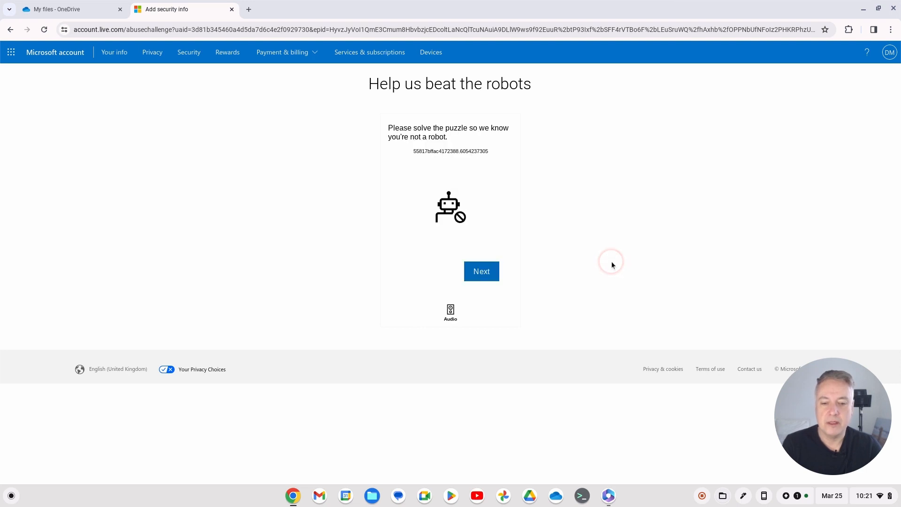
click(610, 265)
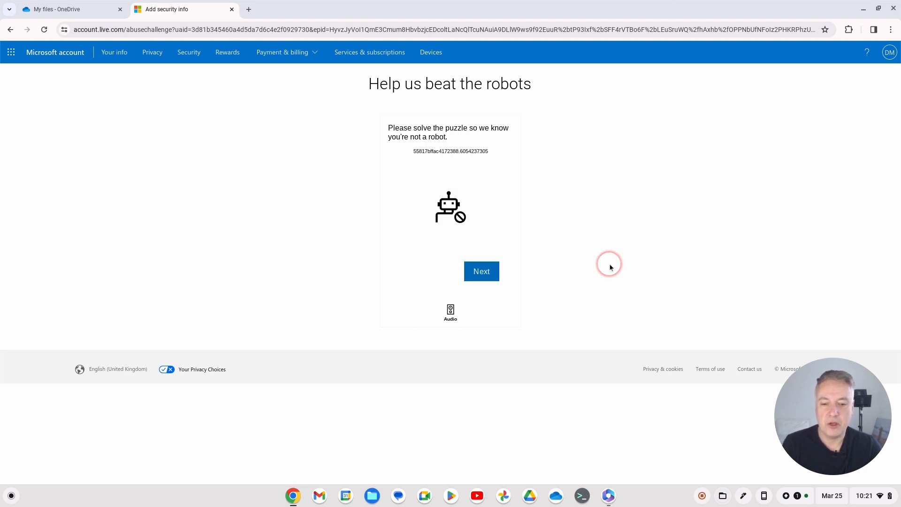
click(477, 274)
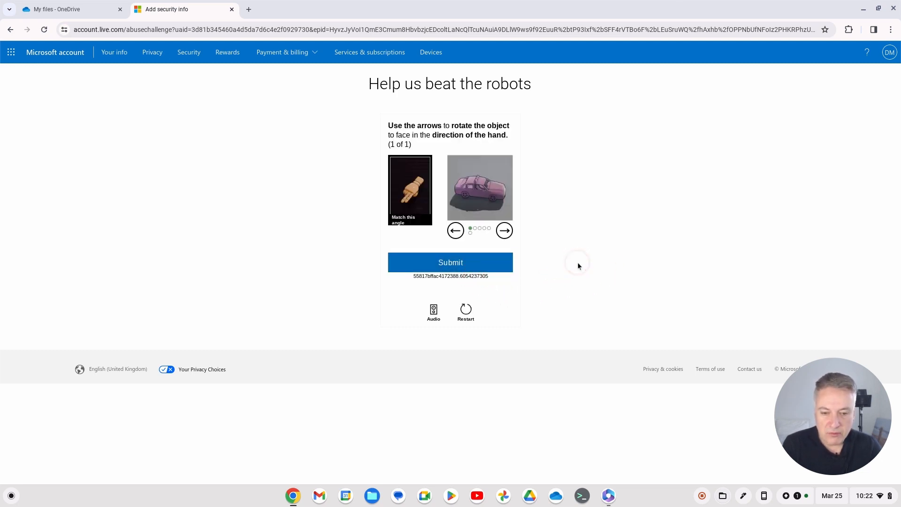
click(504, 231)
click(504, 230)
click(505, 230)
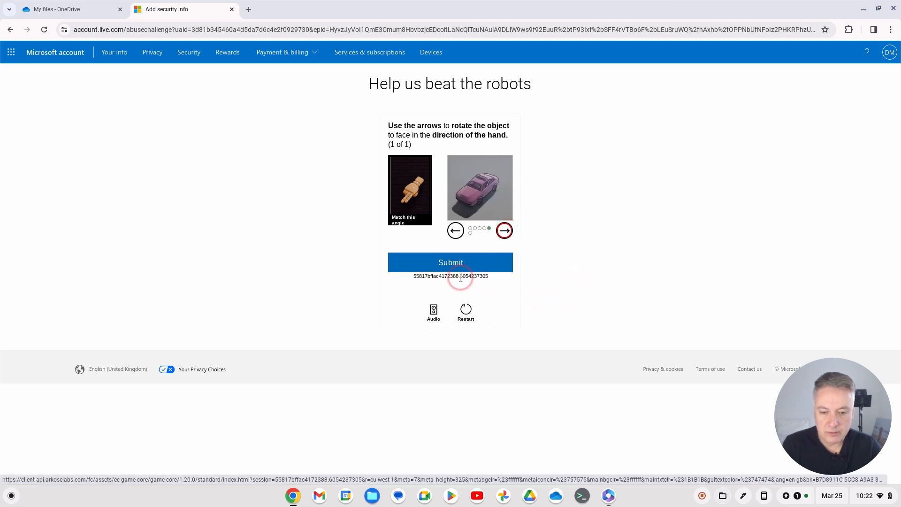
click(459, 263)
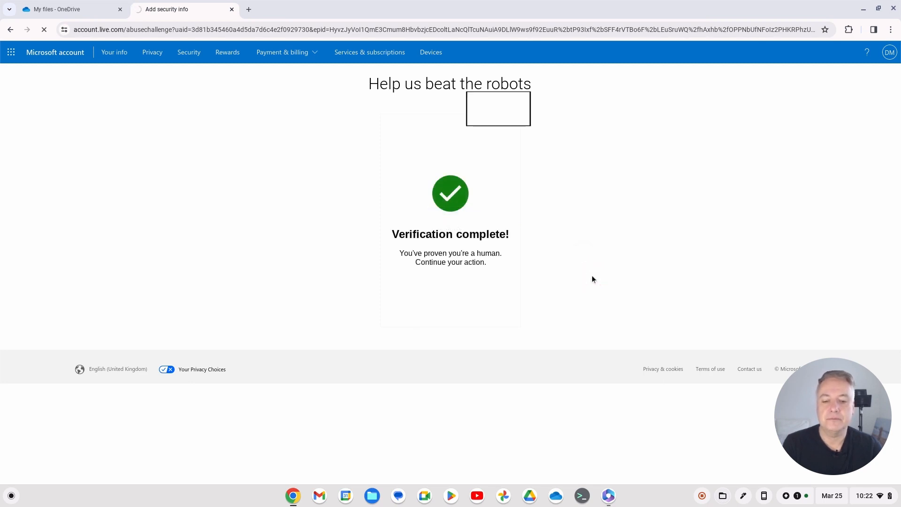
- Report that no text code is available and resubmit the phone number to request another one
click(582, 235)
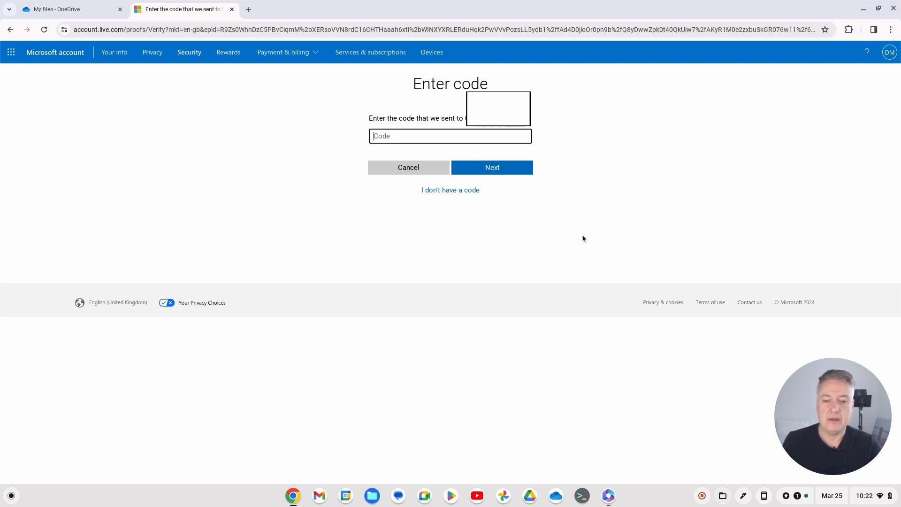
click(451, 190)
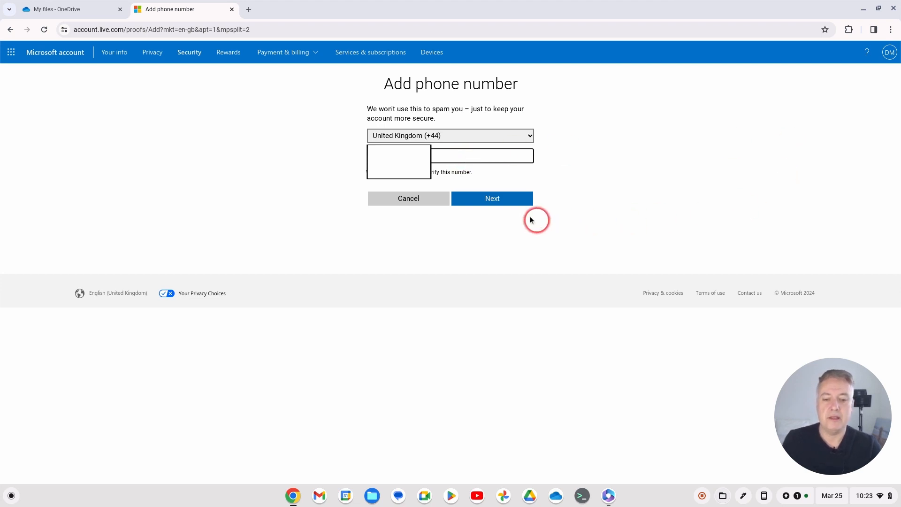
click(493, 199)
click(627, 255)
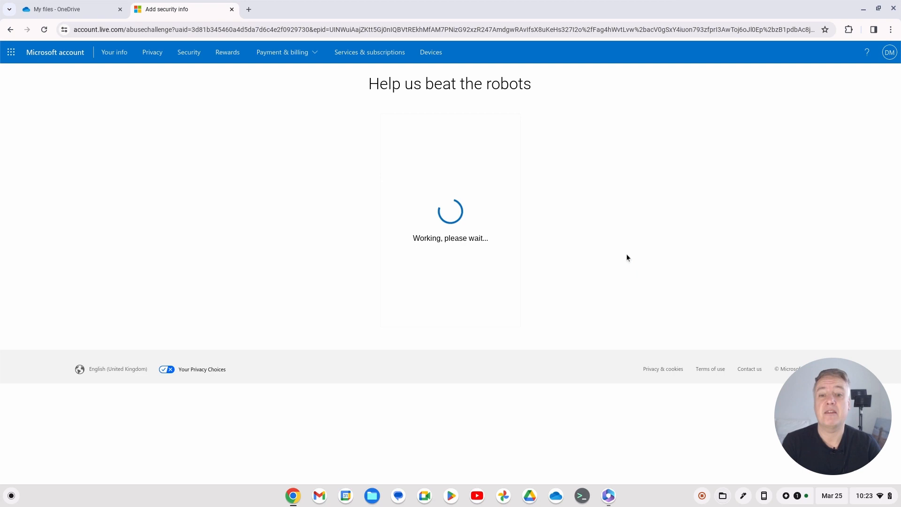
- Solve the new robot-check puzzle by rotating the car to match the hand's direction, submit it, and cancel the text code entry
click(476, 278)
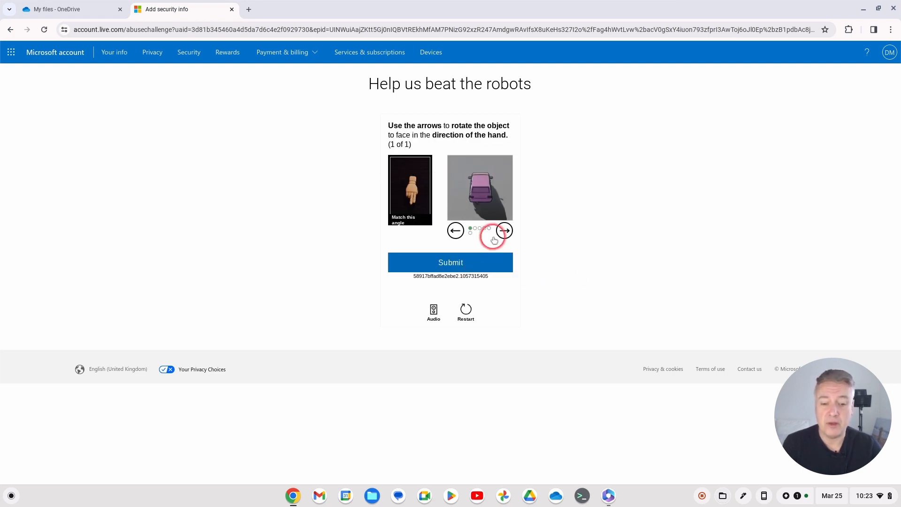
click(503, 231)
click(503, 232)
click(503, 232)
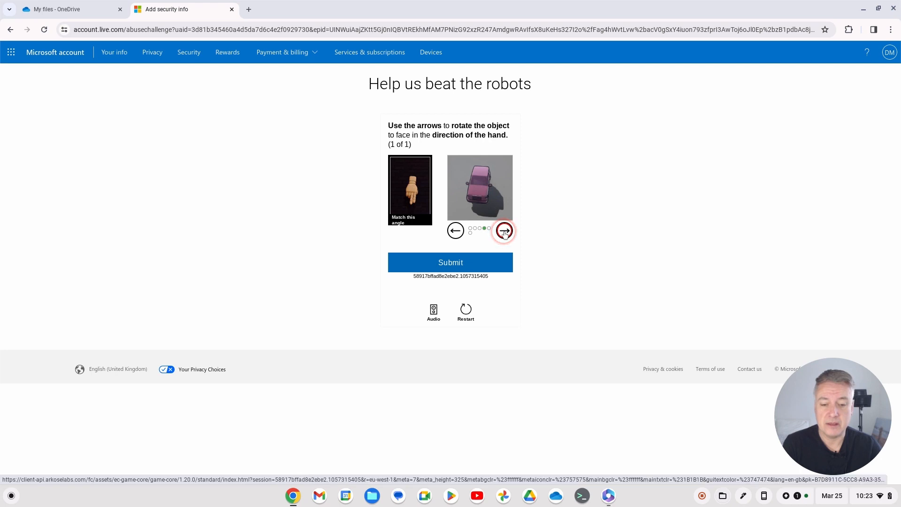
click(503, 231)
click(456, 231)
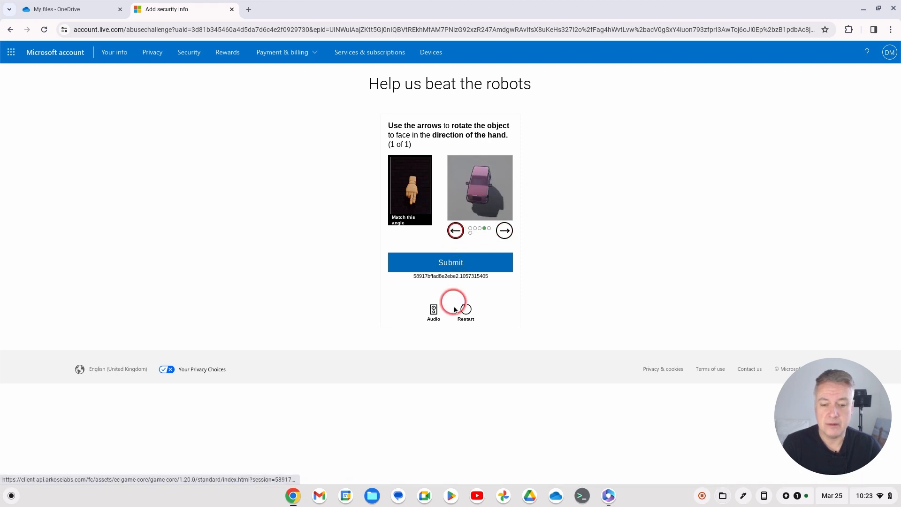
click(450, 262)
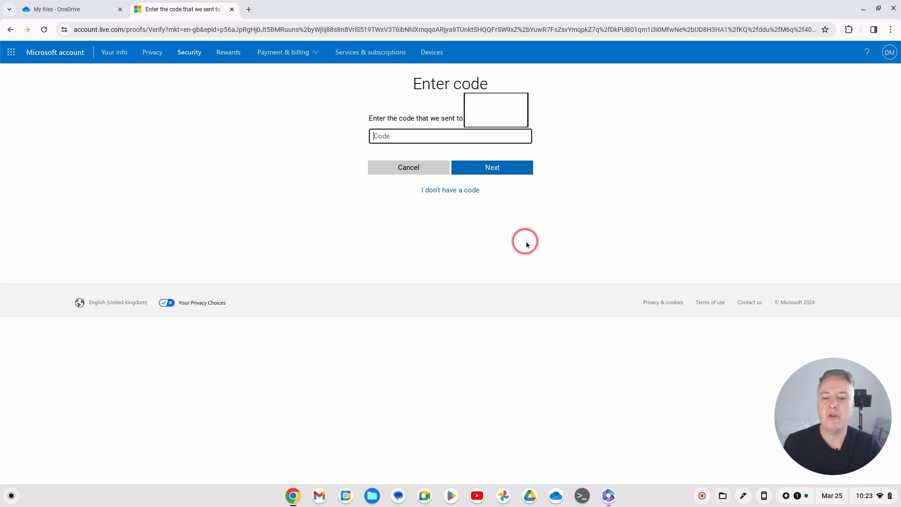
click(404, 171)
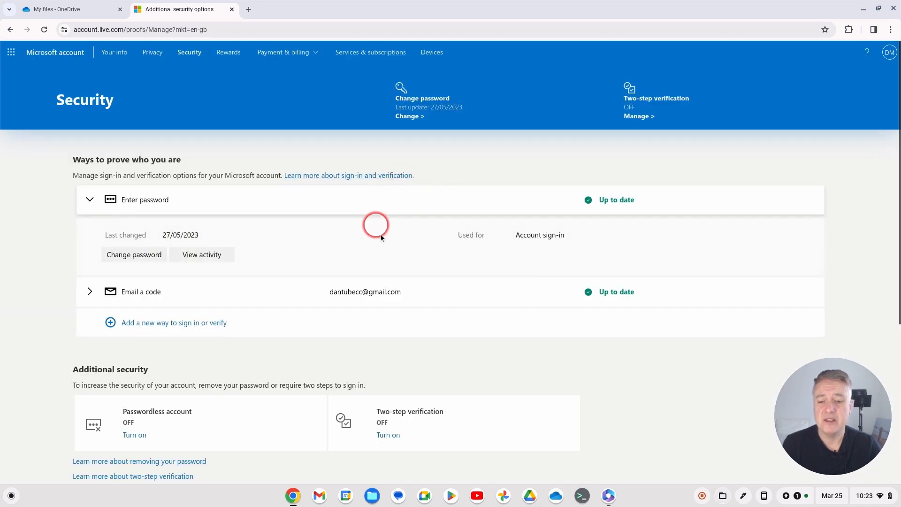
- Add Use an app as a new verification method and complete the Microsoft Authenticator setup through the QR code page
scroll(399, 261, down, 2)
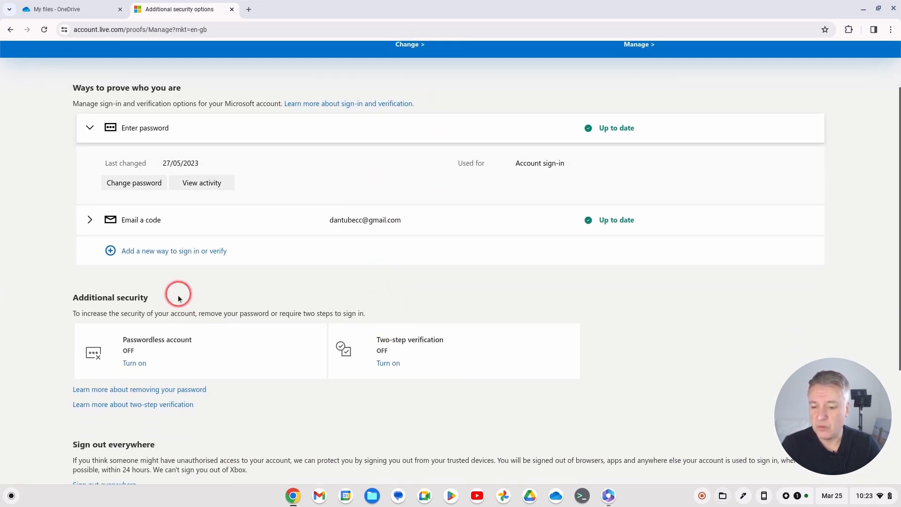
click(165, 250)
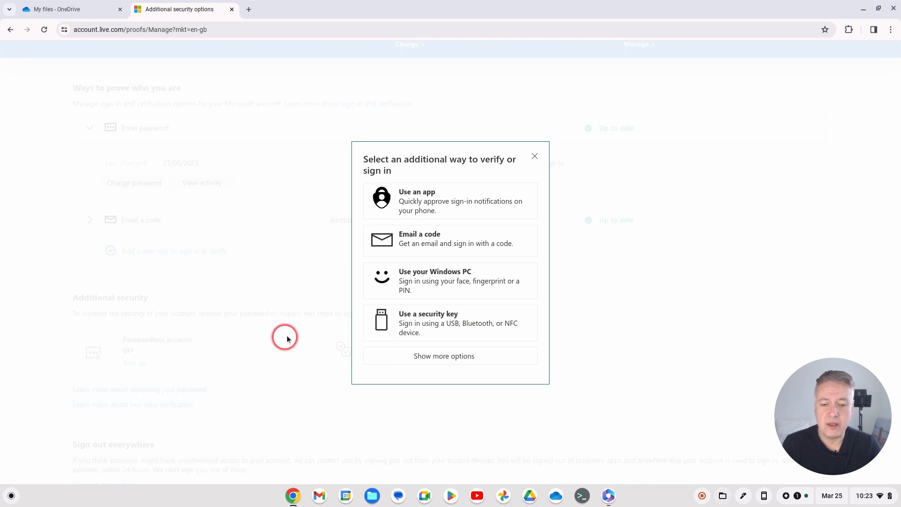
click(442, 215)
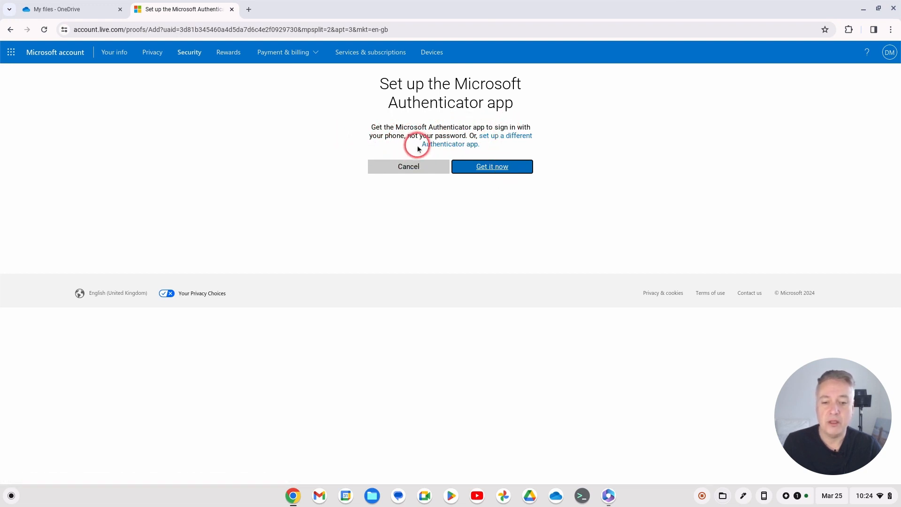
click(494, 170)
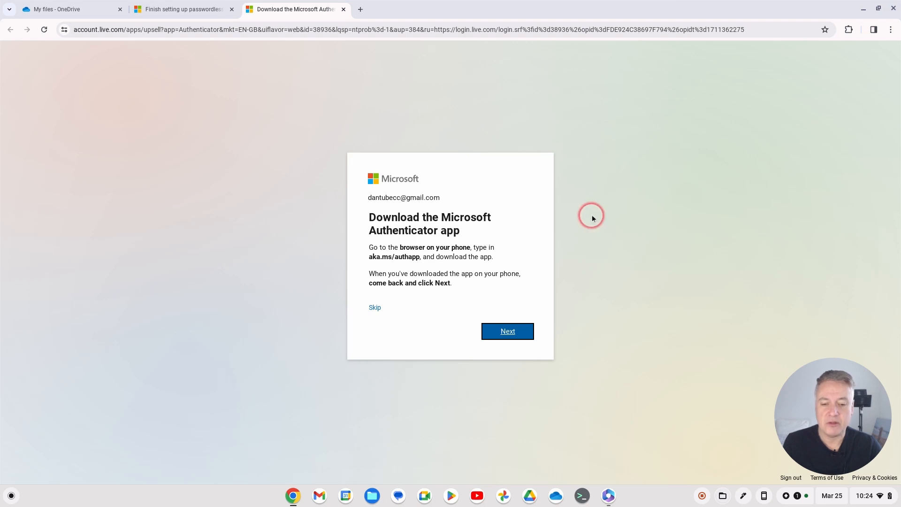
click(515, 335)
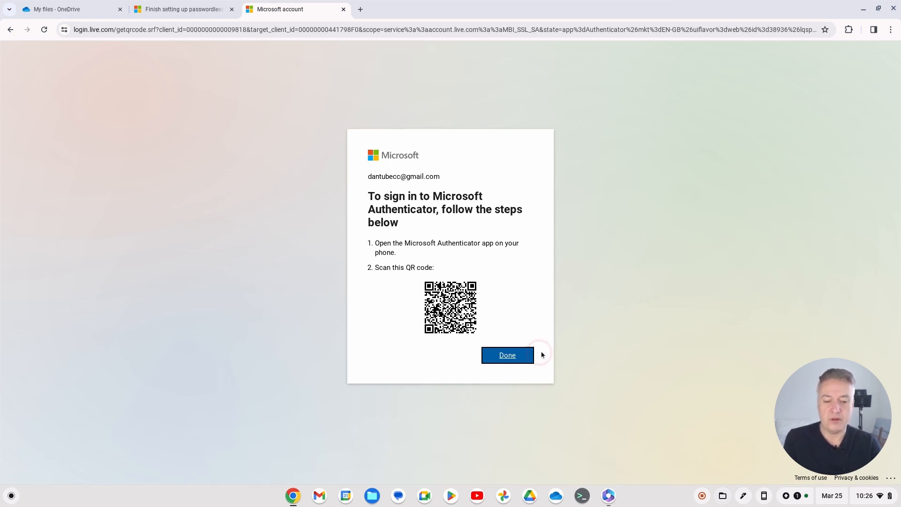
click(507, 356)
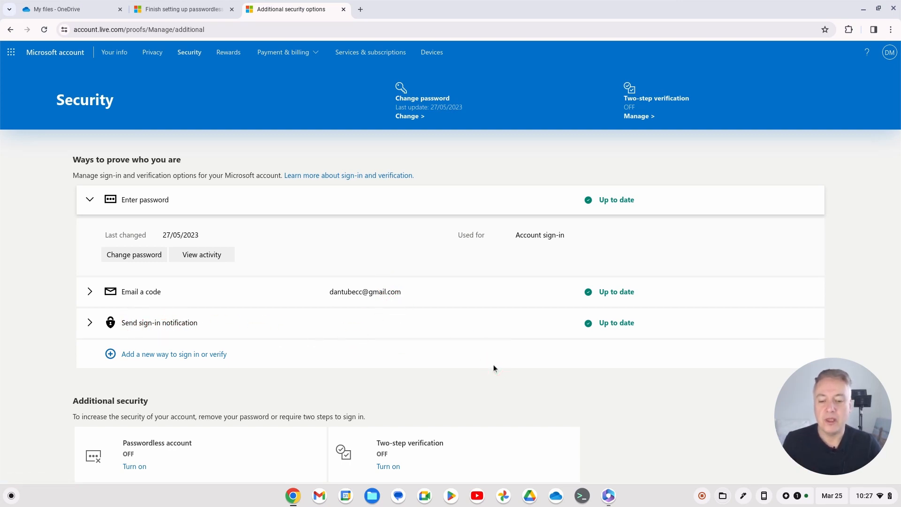
click(502, 376)
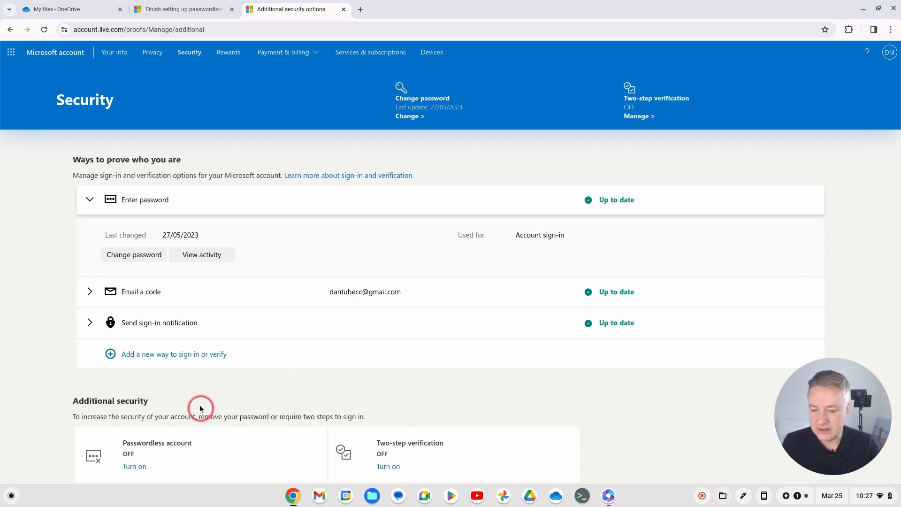
- Review the additional ways to verify or sign in, and examine the identity methods and additional security options
click(158, 359)
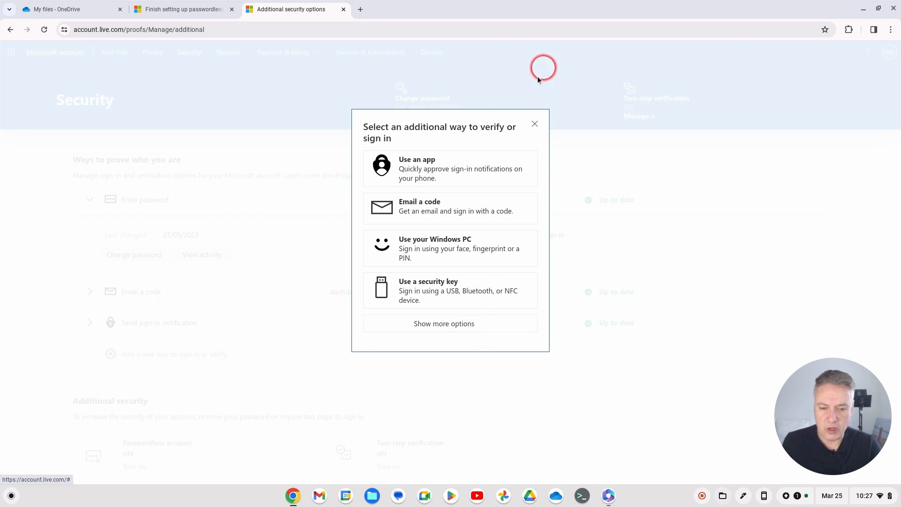
click(535, 124)
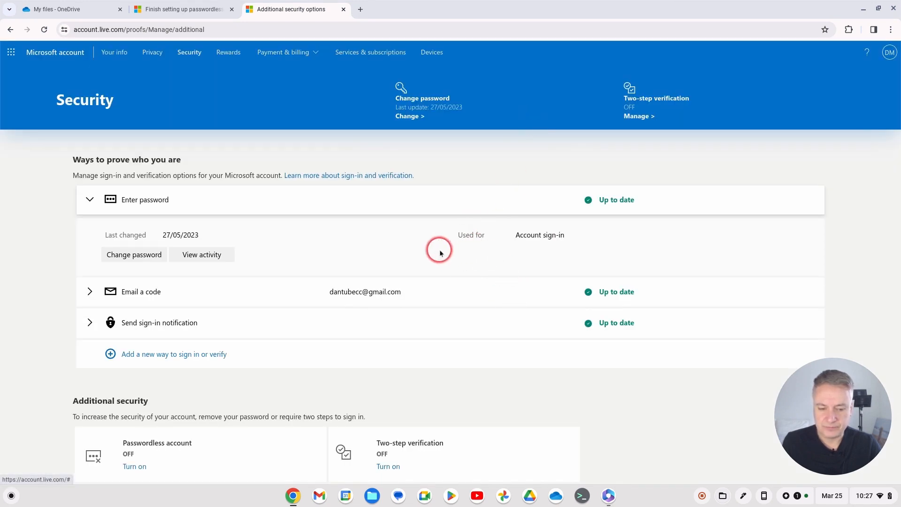
scroll(438, 250, down, 2)
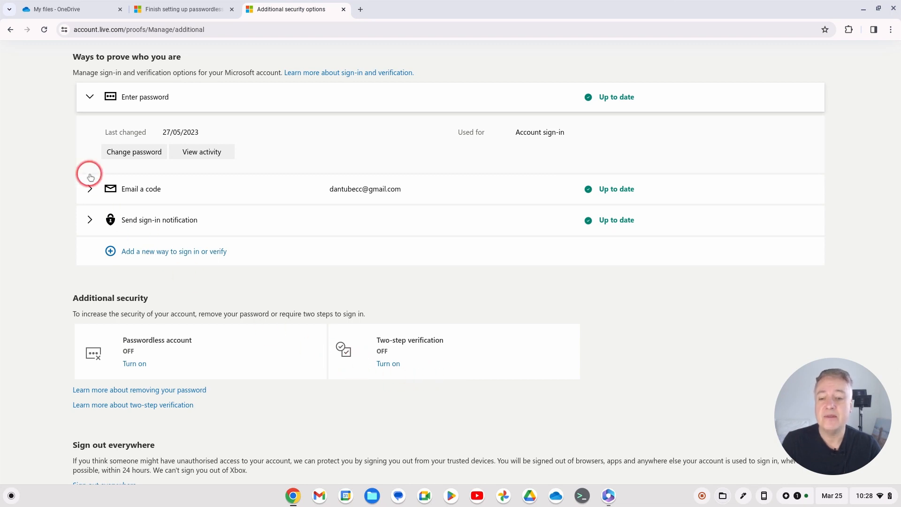
scroll(548, 361, up, 2)
scroll(548, 361, up, 1)
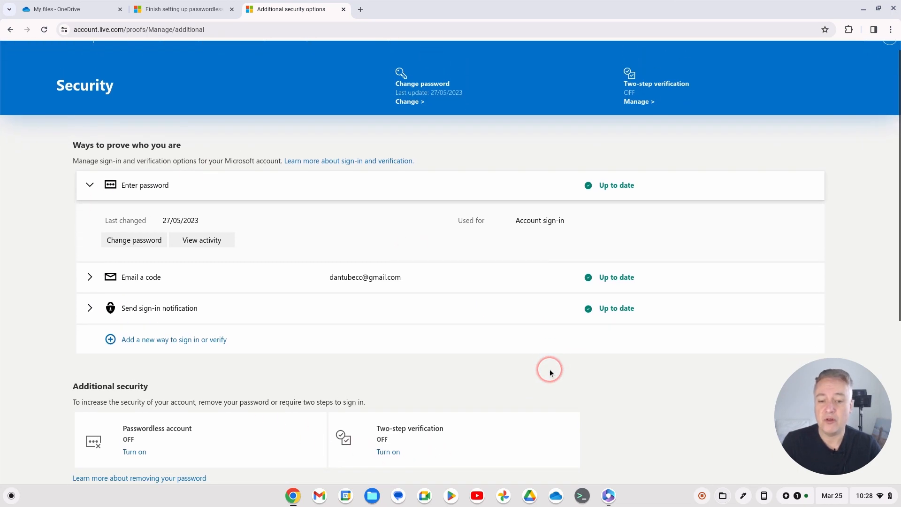
scroll(548, 368, down, 3)
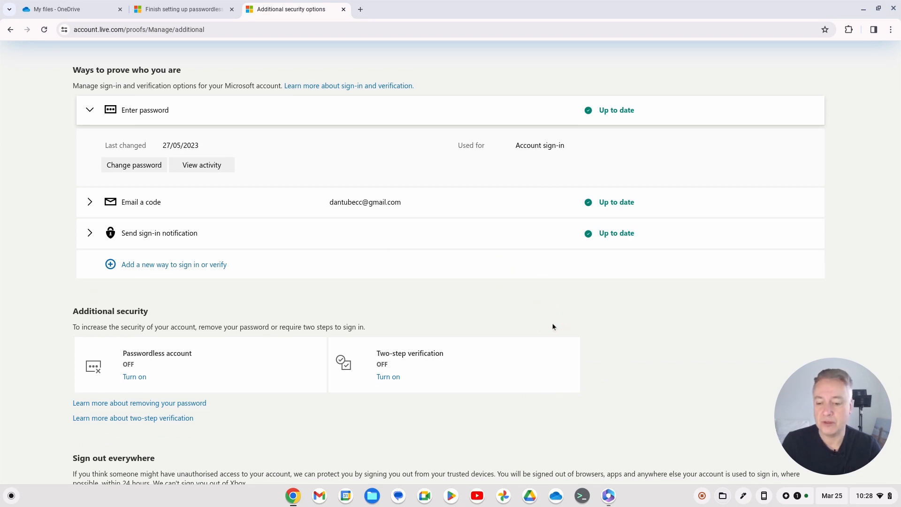
scroll(523, 374, up, 1)
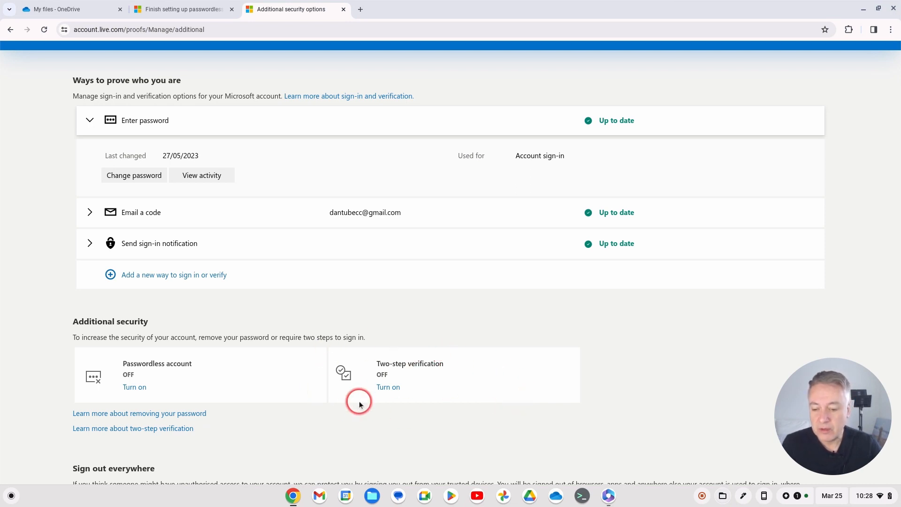
- Turn on two-step verification and finish its setup, continuing past the recovery code and app password pages
click(393, 391)
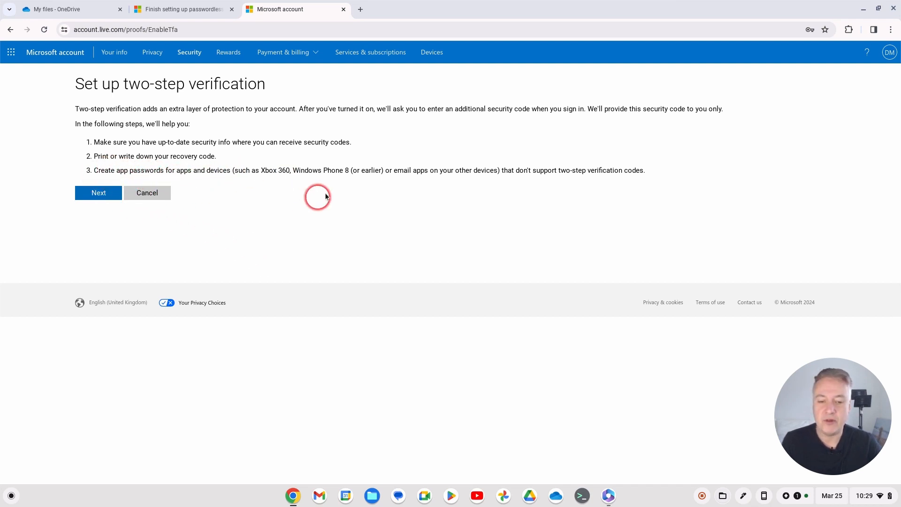
click(96, 195)
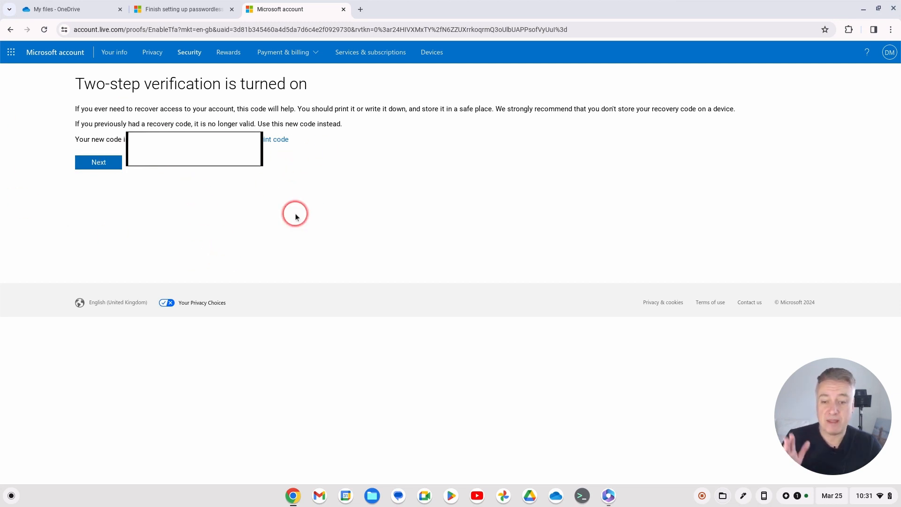
click(99, 162)
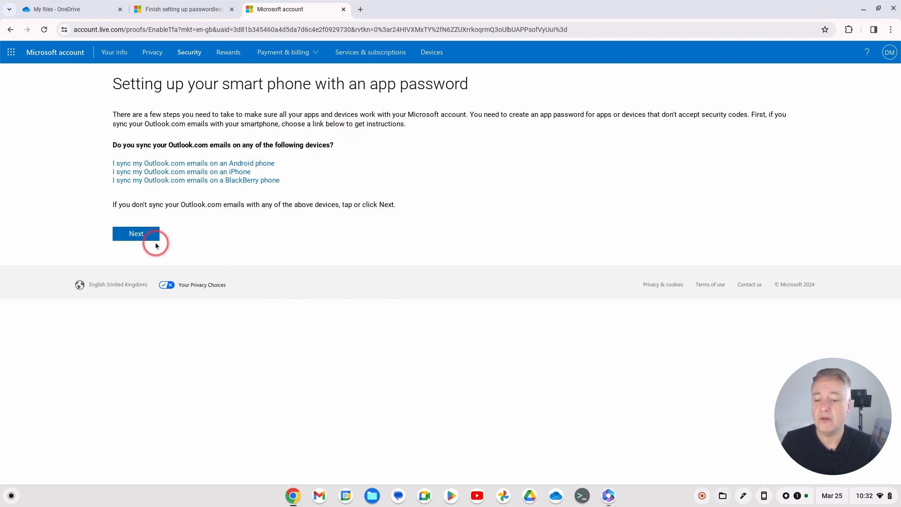
click(141, 237)
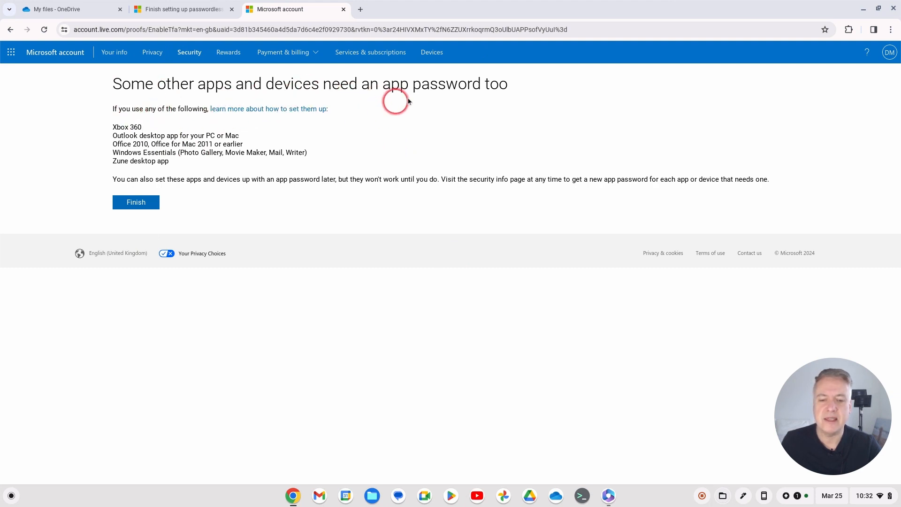
click(136, 202)
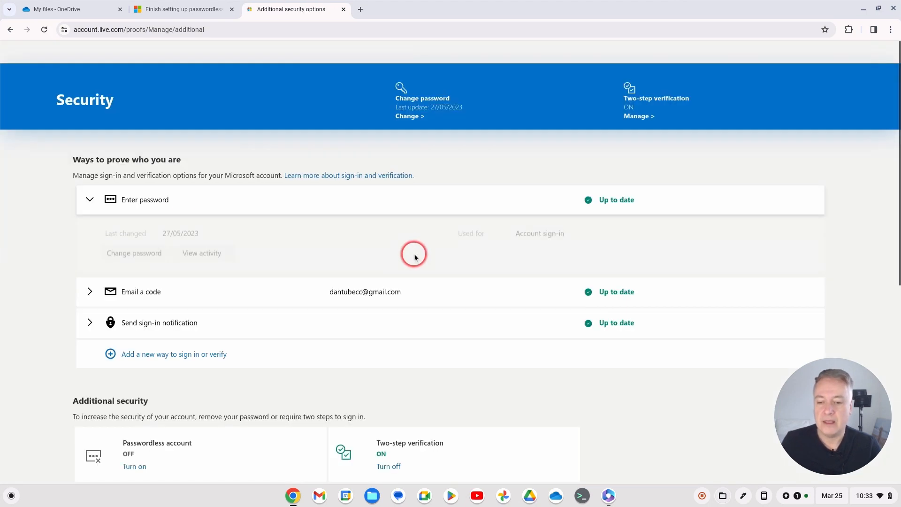
- Examine the account's security page, from the ways to prove identity down to the app passwords and recovery code sections
scroll(438, 235, down, 3)
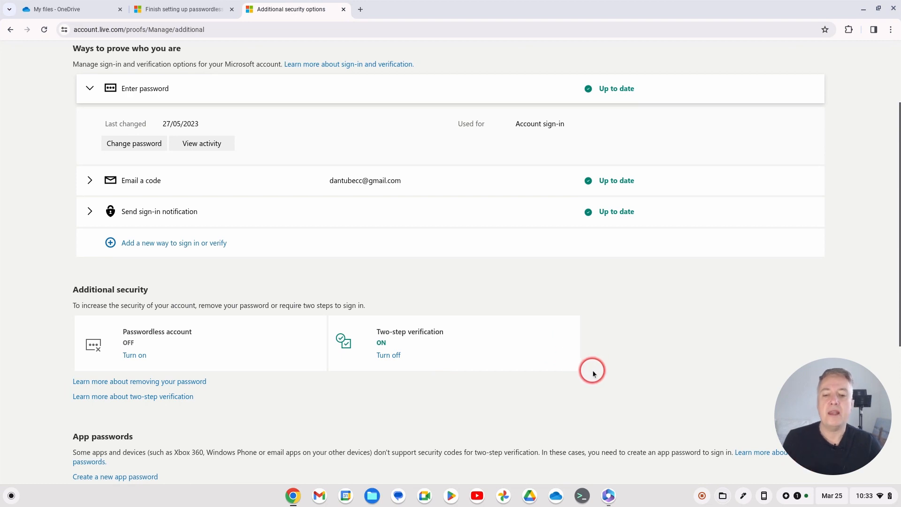
scroll(592, 373, up, 1)
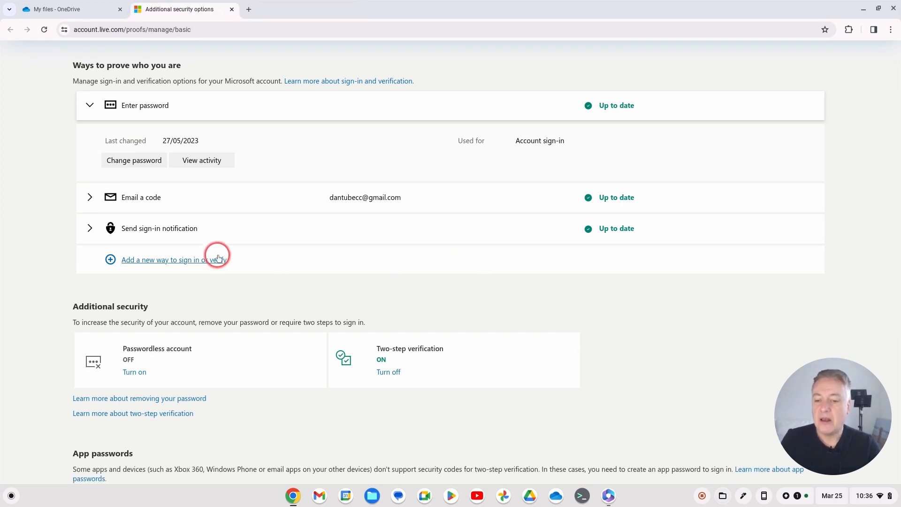
click(160, 207)
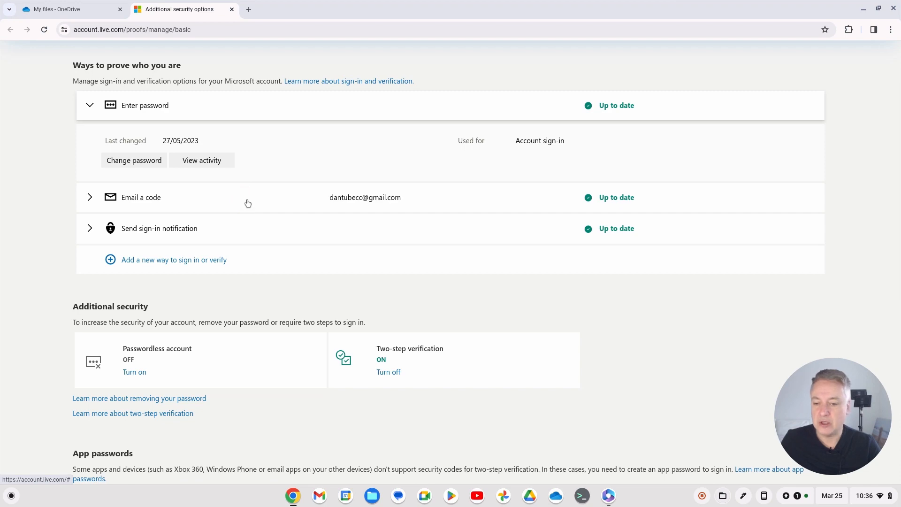
scroll(281, 244, down, 3)
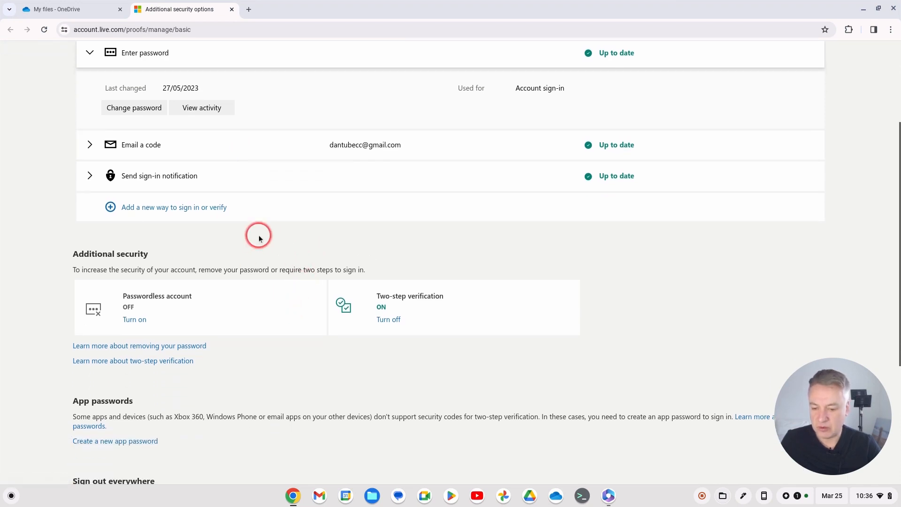
scroll(281, 240, down, 3)
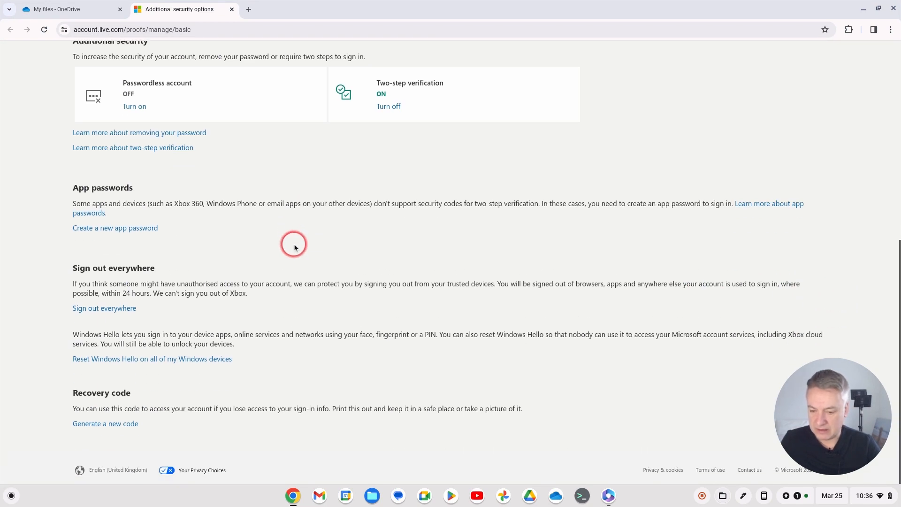
scroll(294, 247, up, 8)
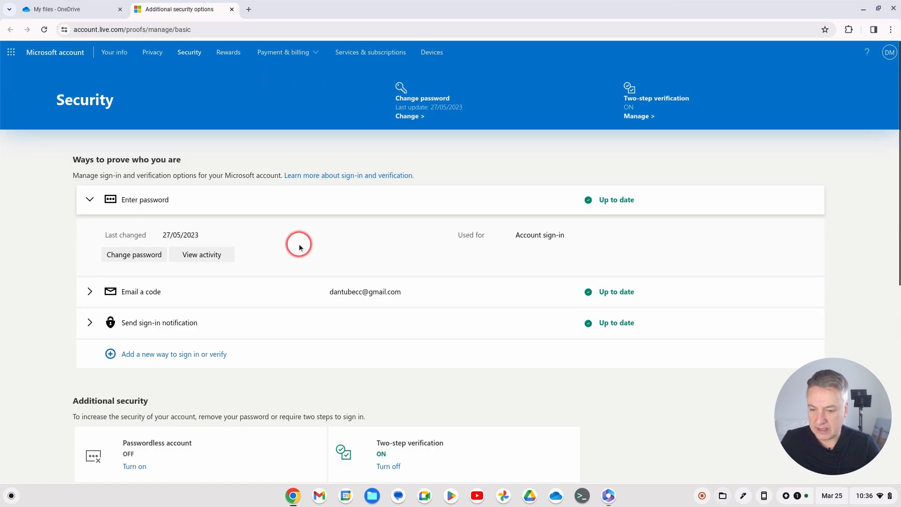
- Try to add Email a code as another verification method, and reopen the sign-in management page from OneDrive's Personal Vault options
click(178, 355)
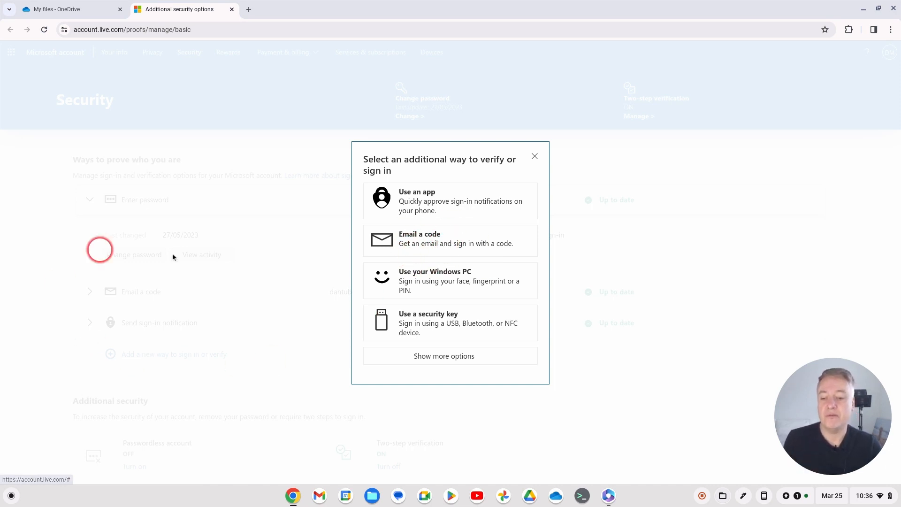
click(456, 245)
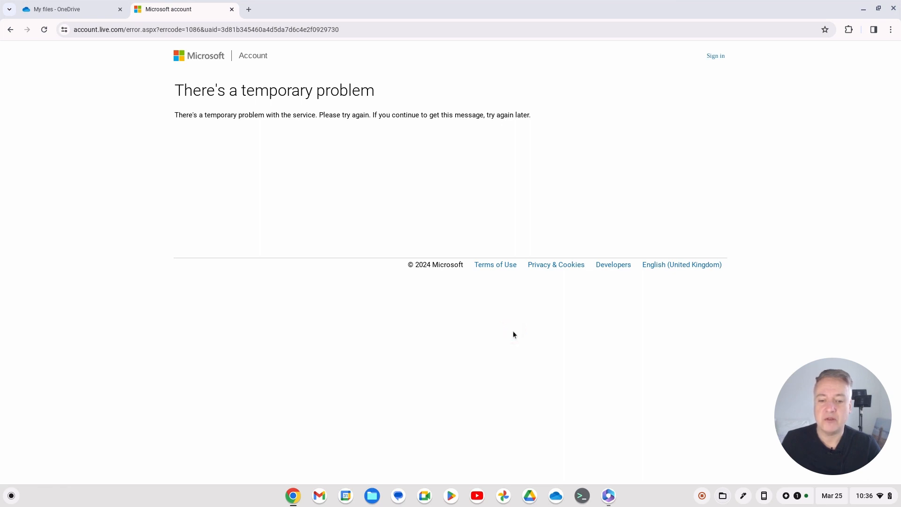
click(231, 9)
click(304, 142)
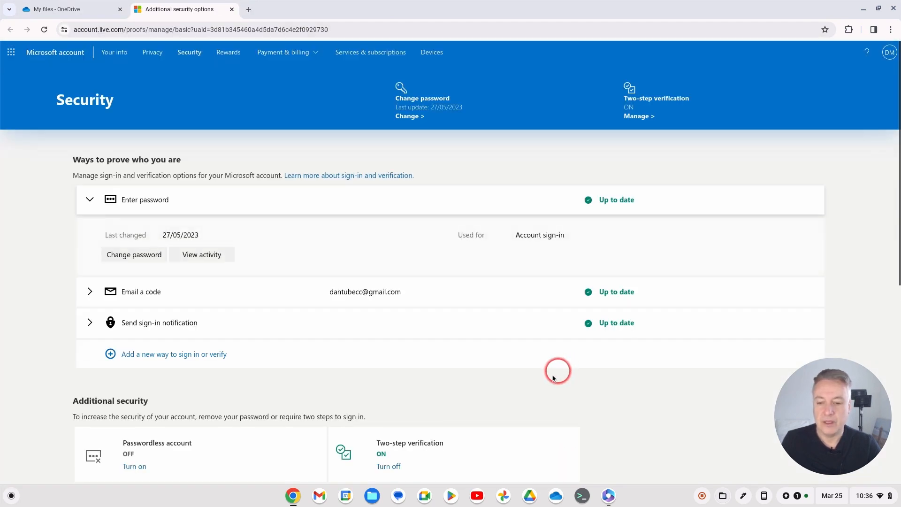
- View the alternative email address form for the Email a code method, and close it to return to OneDrive
click(164, 356)
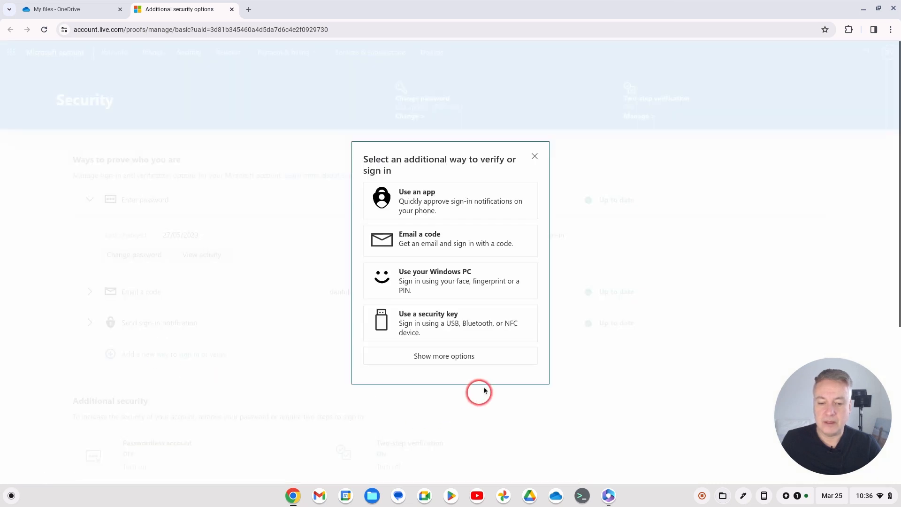
click(435, 232)
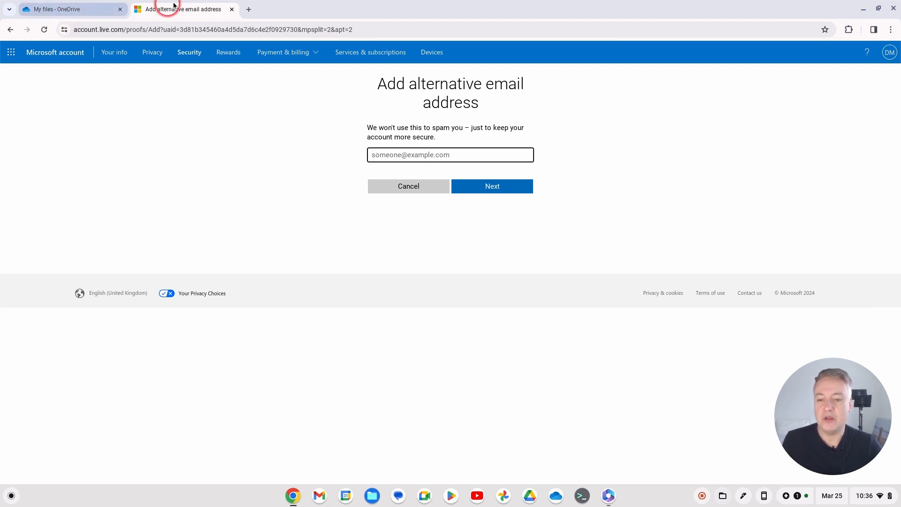
click(230, 10)
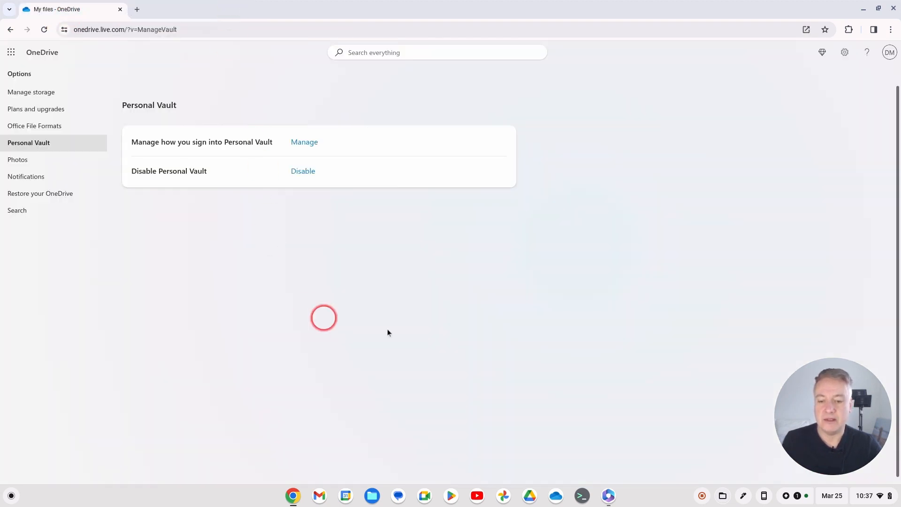
- Add another Email a code verification method, entering the alternative email address and the verification code sent to it
click(304, 142)
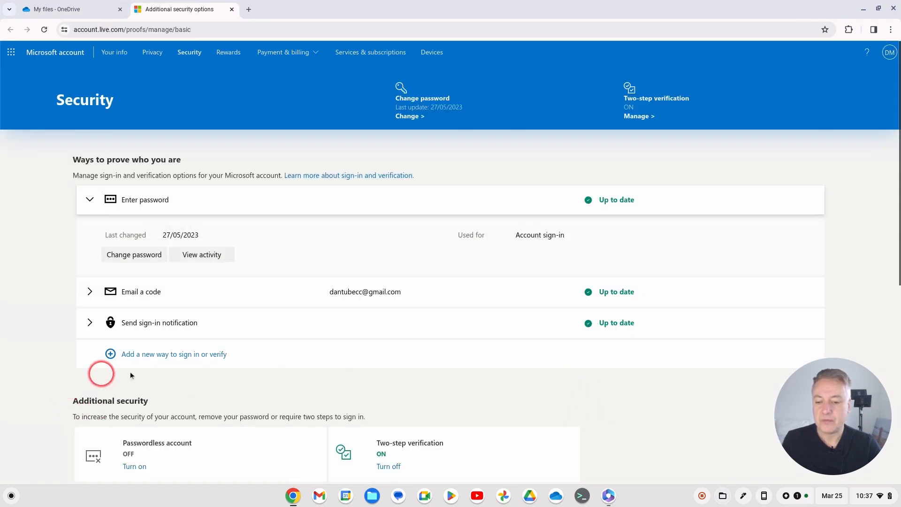
click(167, 359)
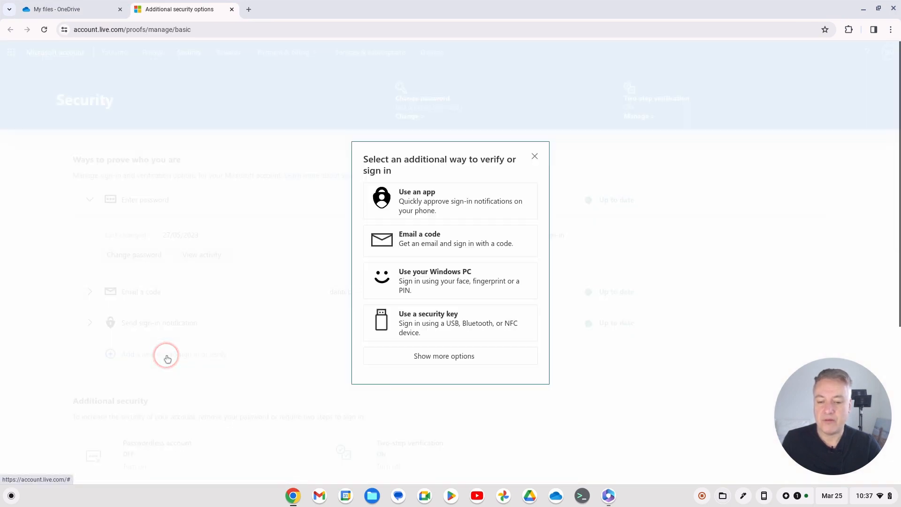
click(432, 248)
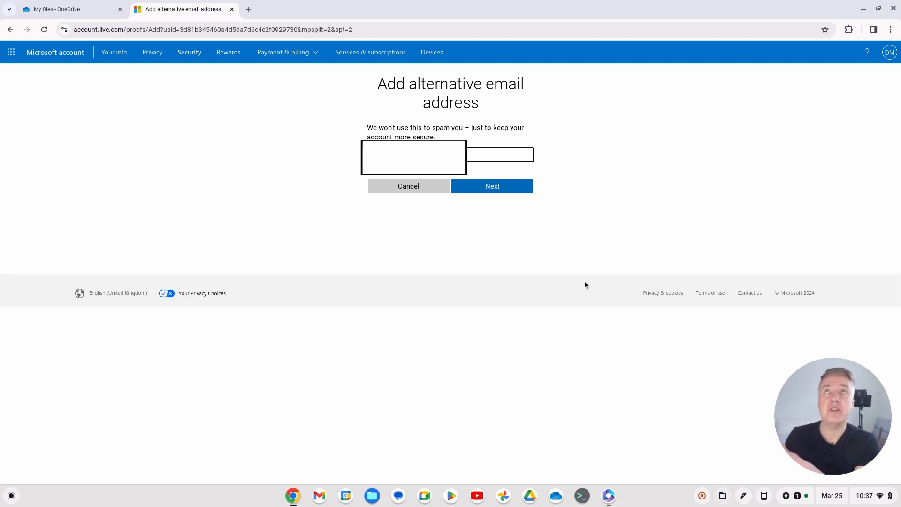
click(425, 232)
click(521, 235)
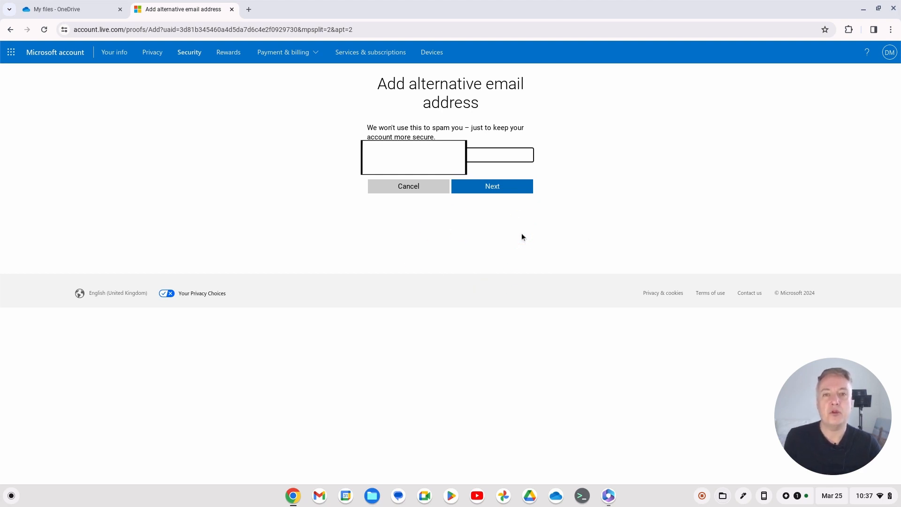
click(500, 188)
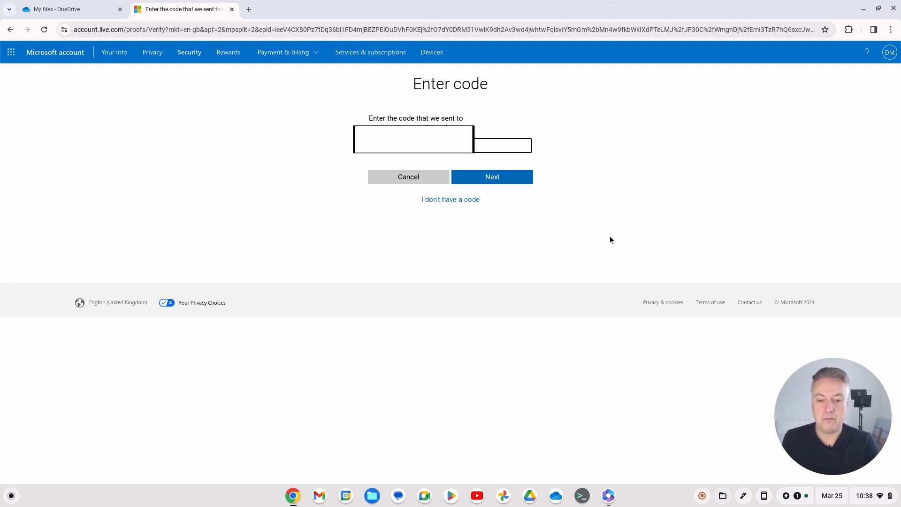
click(511, 163)
click(503, 178)
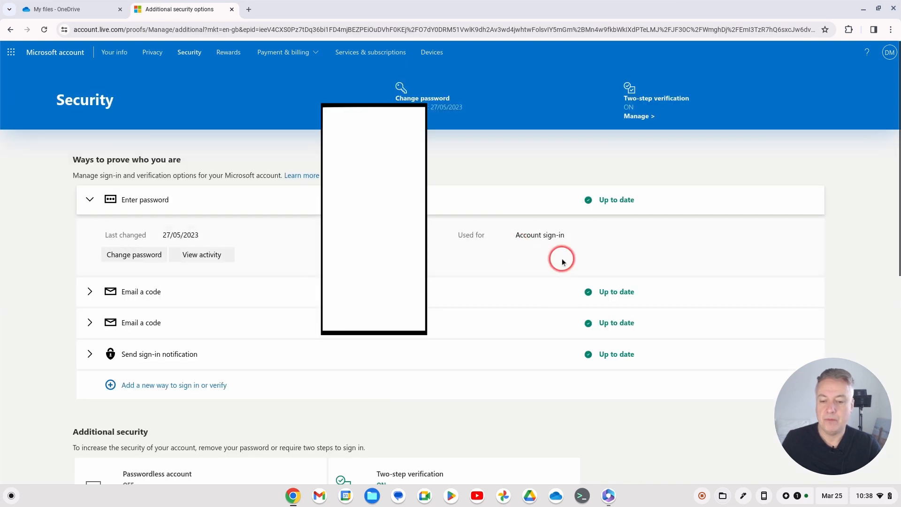
- Turn on the passwordless account under Additional security, finish the password removal, and review the updated security options
scroll(504, 263, down, 2)
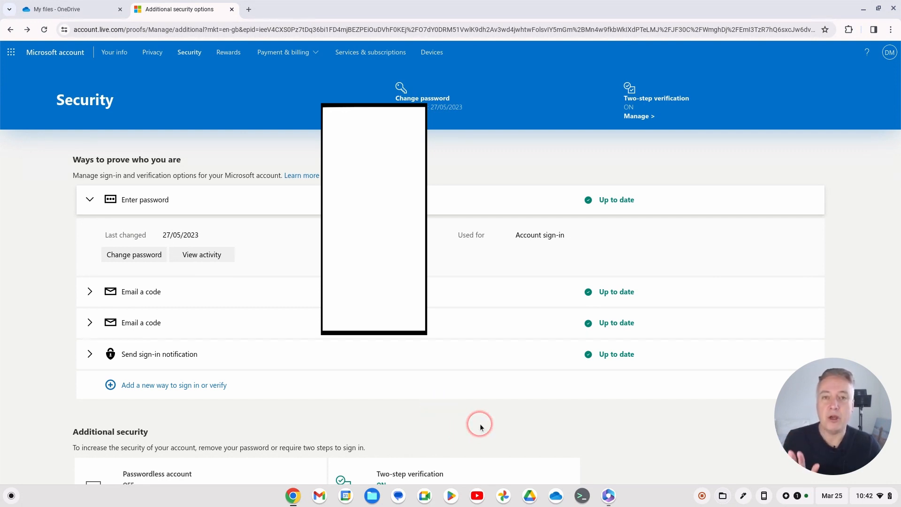
scroll(480, 423, down, 4)
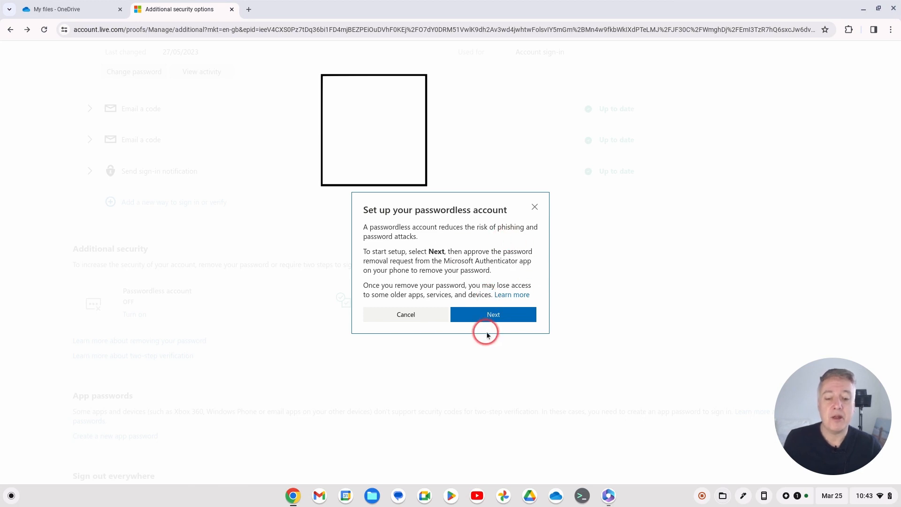
click(492, 315)
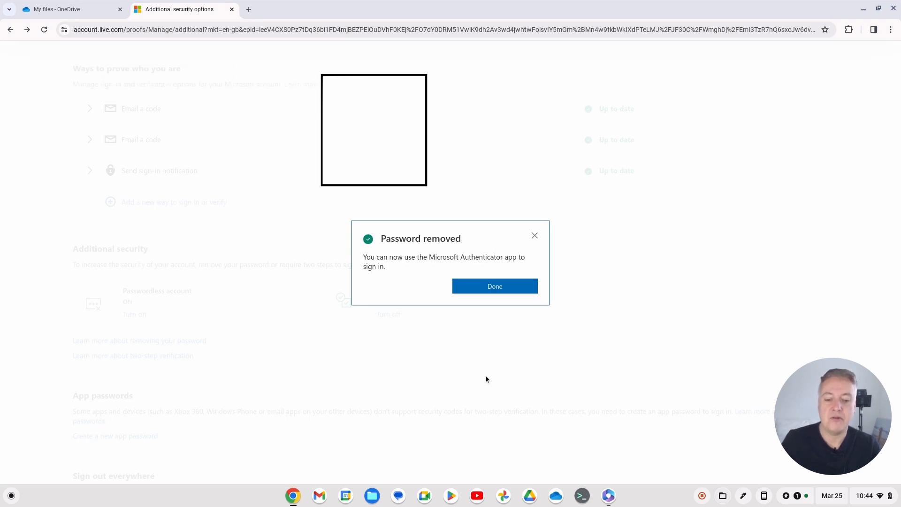
click(493, 292)
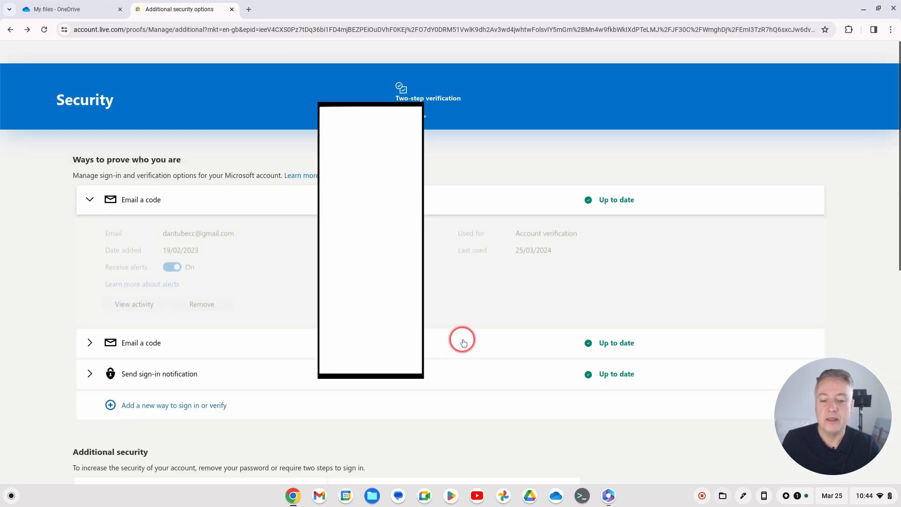
scroll(416, 398, down, 3)
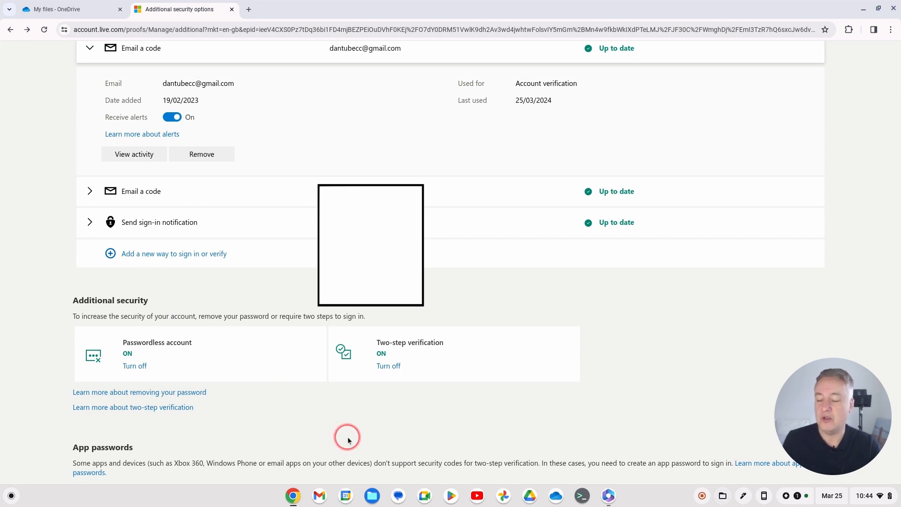
scroll(652, 414, up, 1)
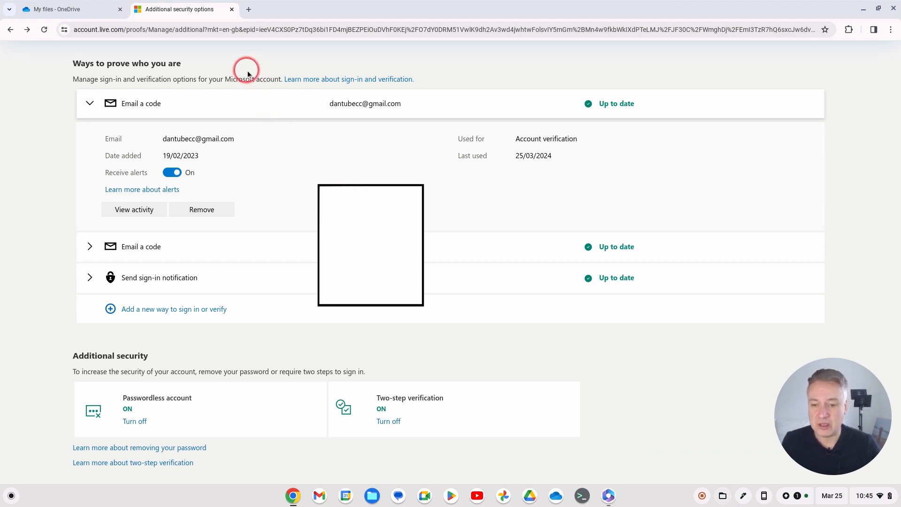
- Minimise the browser window and open OneDrive from the Microsoft 365 app
click(864, 12)
click(864, 10)
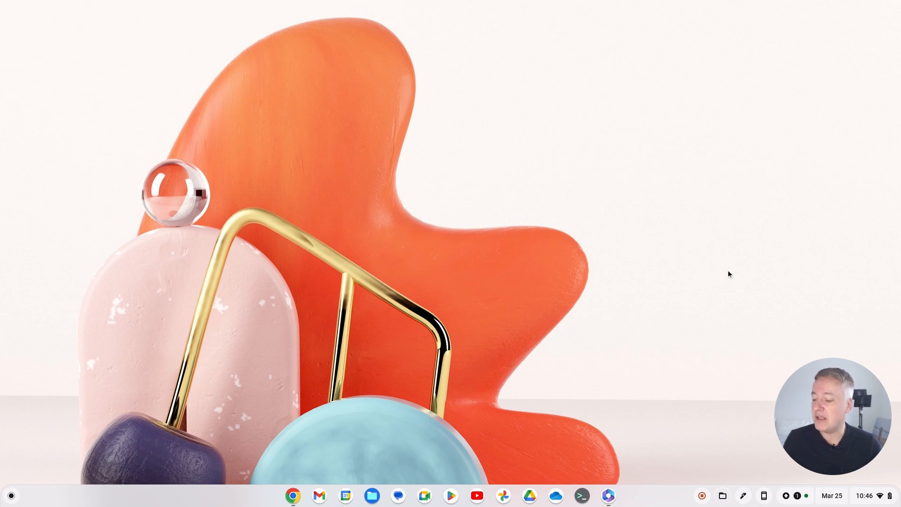
click(609, 495)
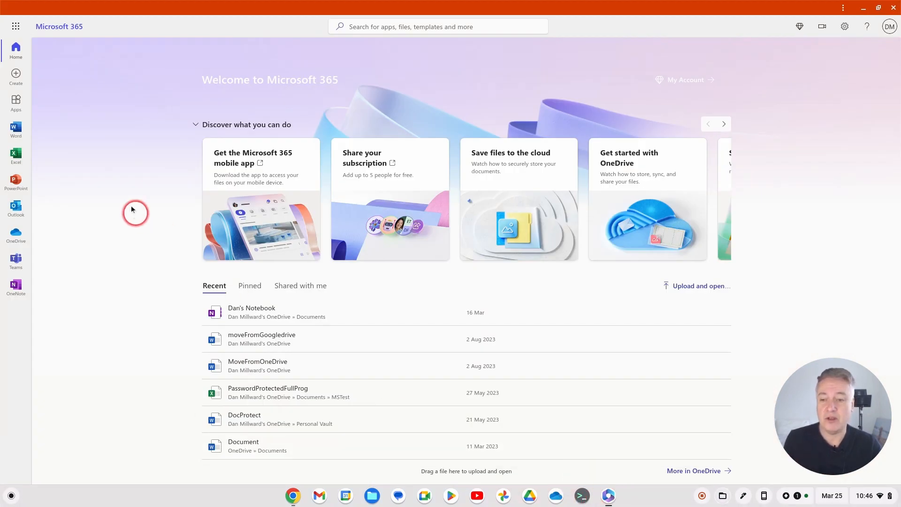
click(16, 235)
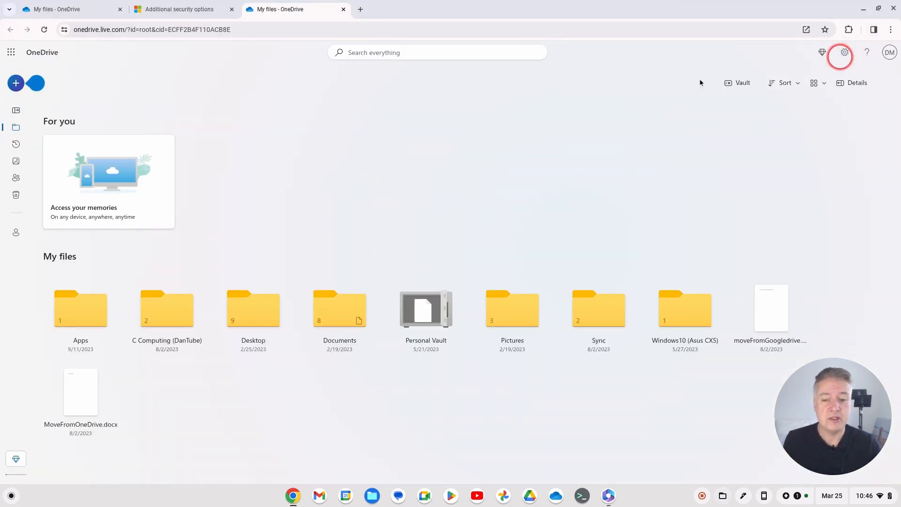
- Open the Personal Vault section of OneDrive's options and go to its sign-in management page
click(845, 52)
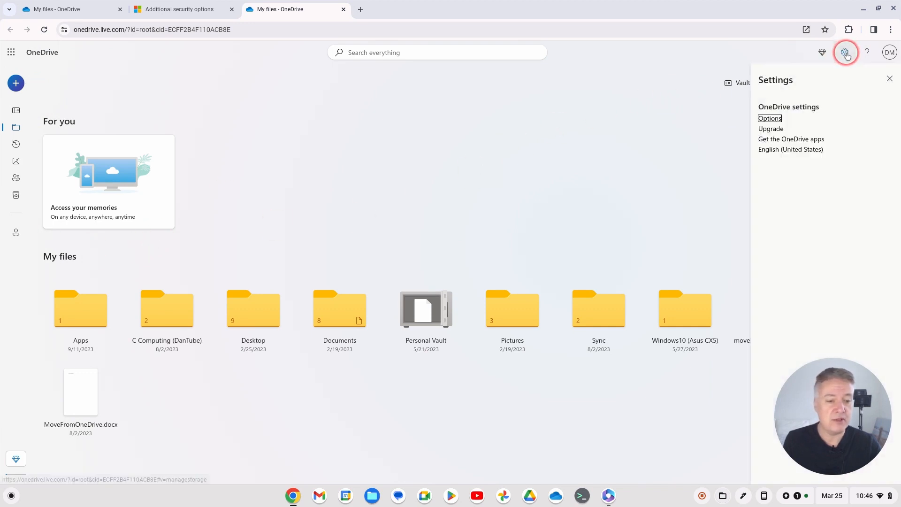
click(770, 119)
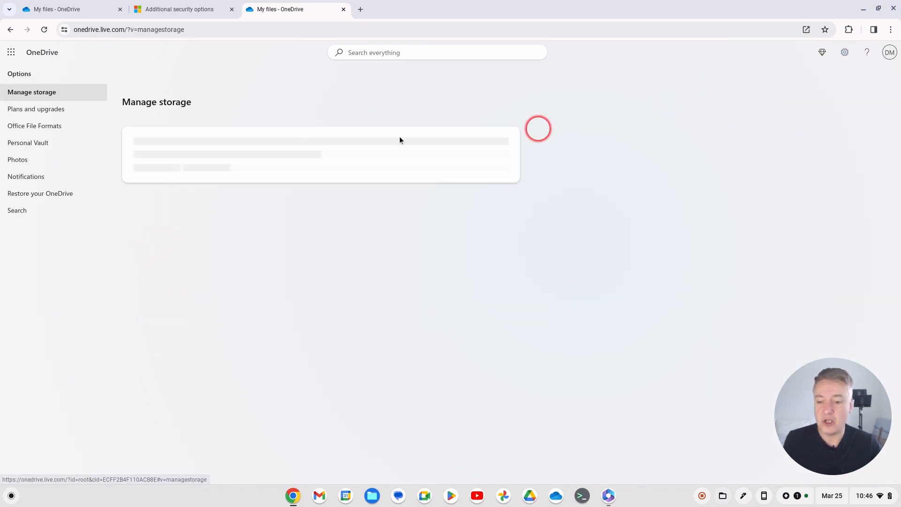
click(30, 145)
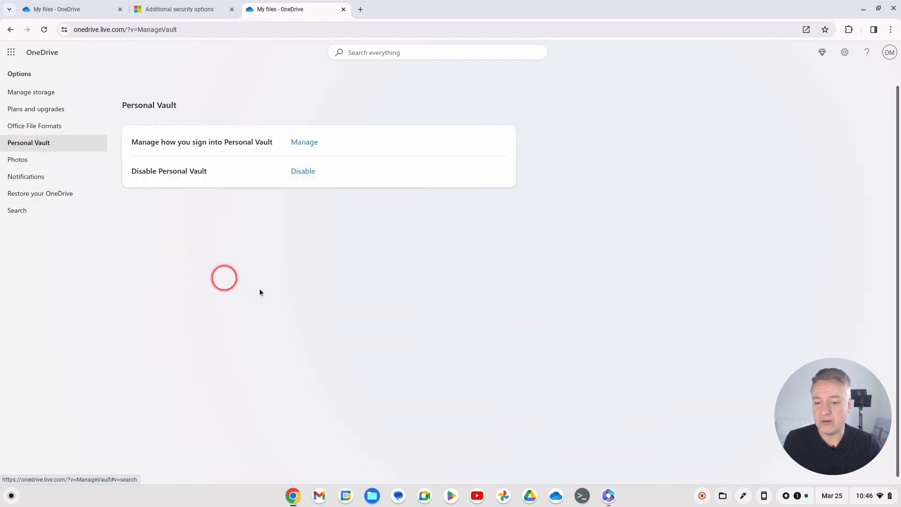
click(308, 140)
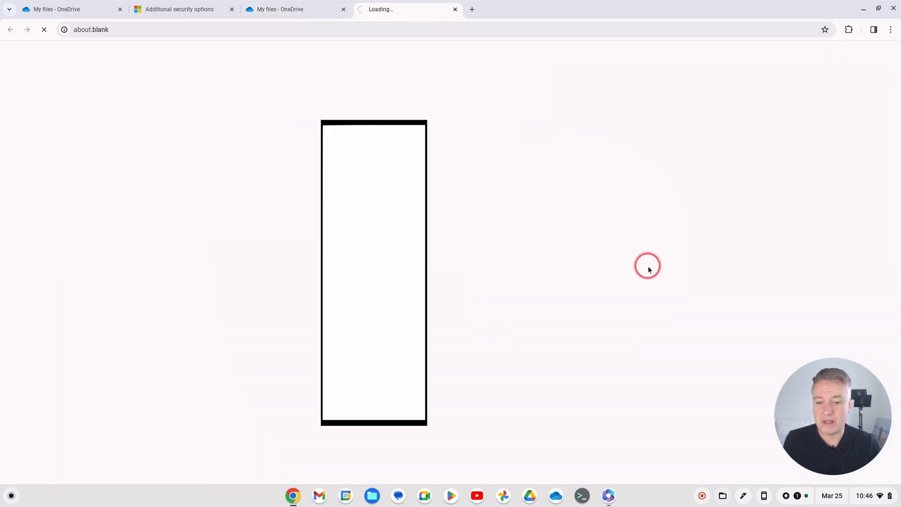
- Collapse the first Email a code entry and examine the security page down to the recovery code section
scroll(657, 296, down, 1)
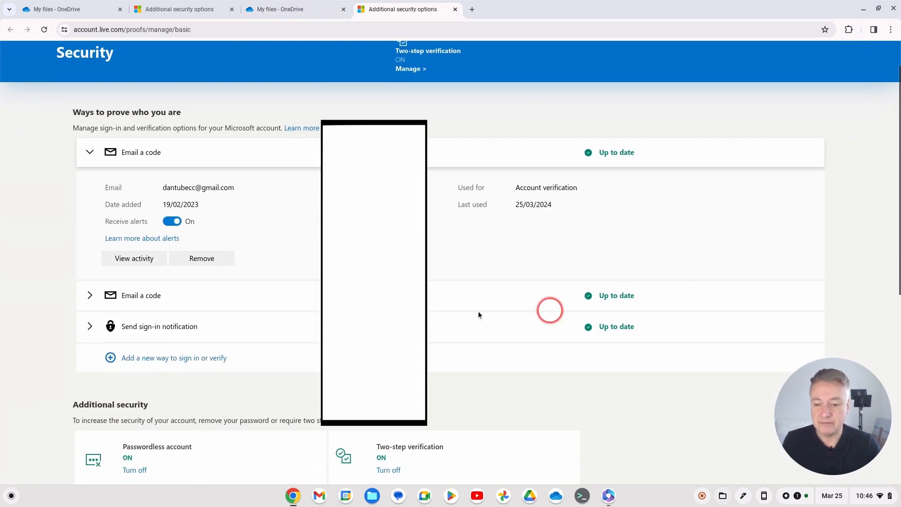
click(90, 152)
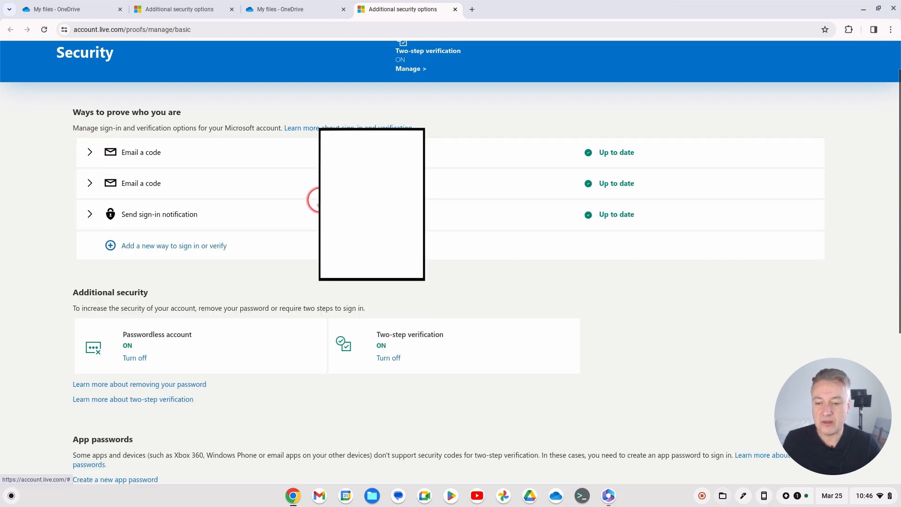
scroll(338, 348, down, 1)
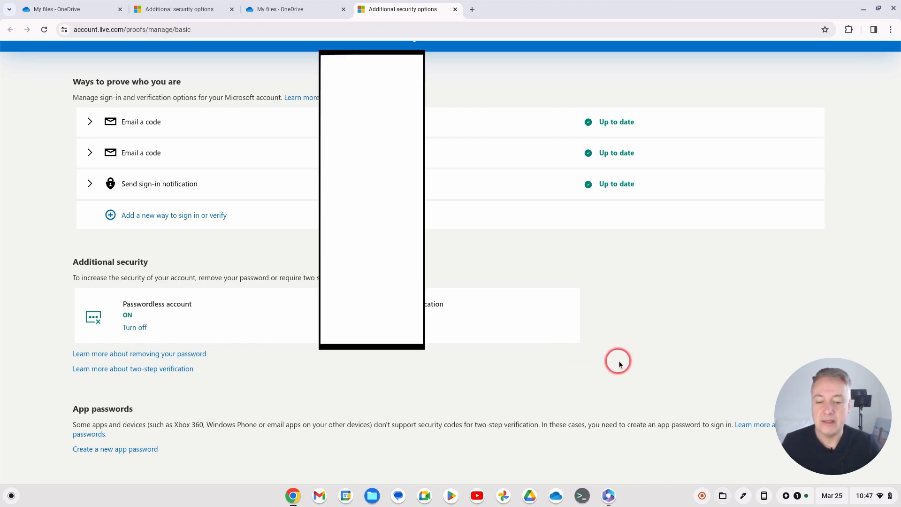
scroll(620, 364, down, 3)
scroll(625, 367, down, 3)
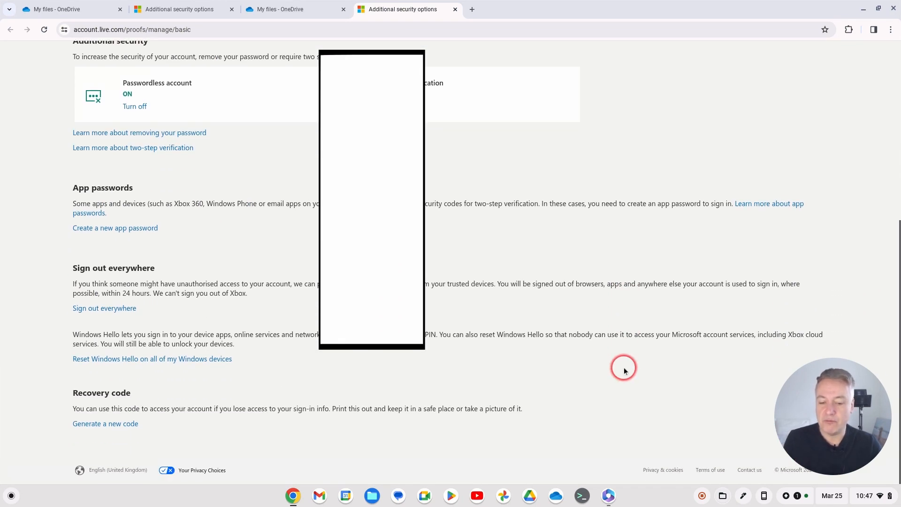
scroll(625, 373, up, 6)
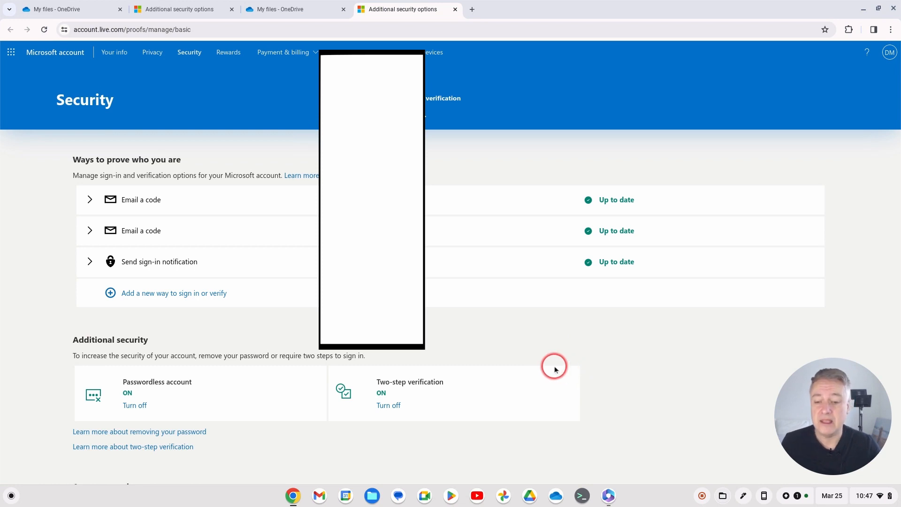
- Close all the open OneDrive and security browser tabs, and close the Microsoft 365 app
click(456, 10)
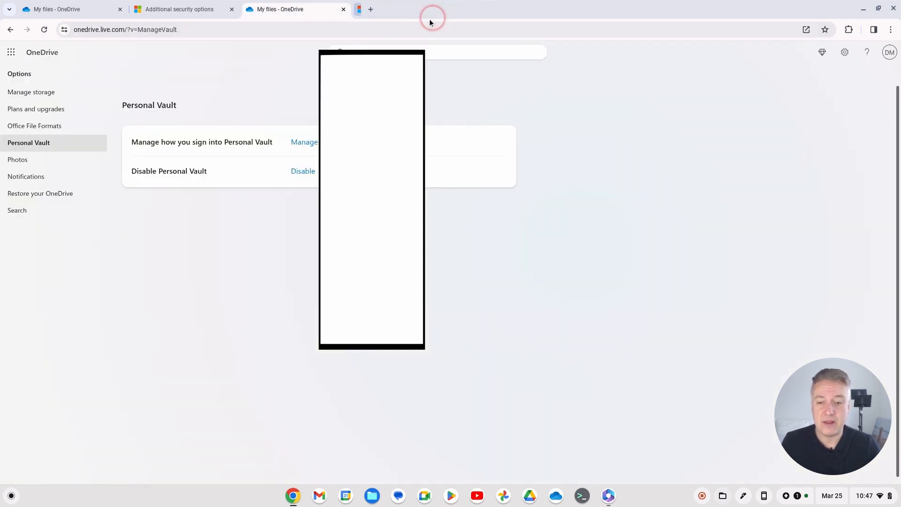
click(343, 9)
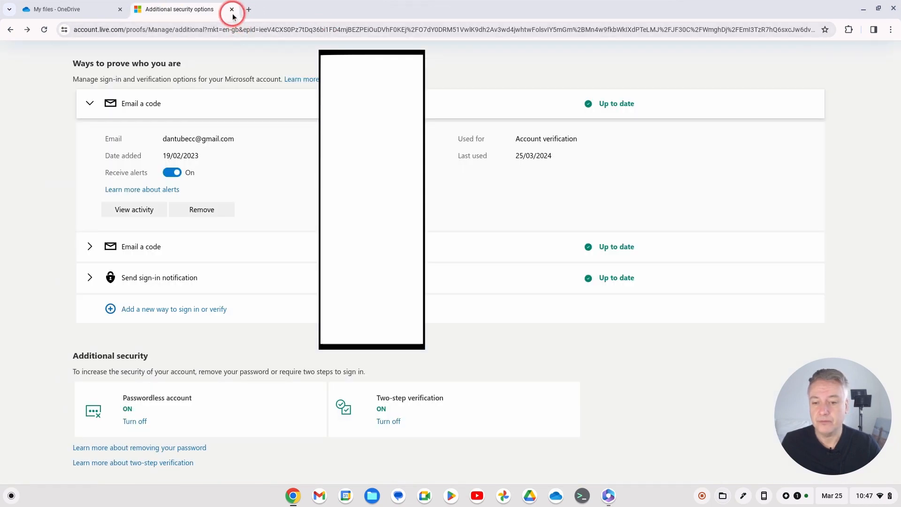
click(231, 9)
click(117, 9)
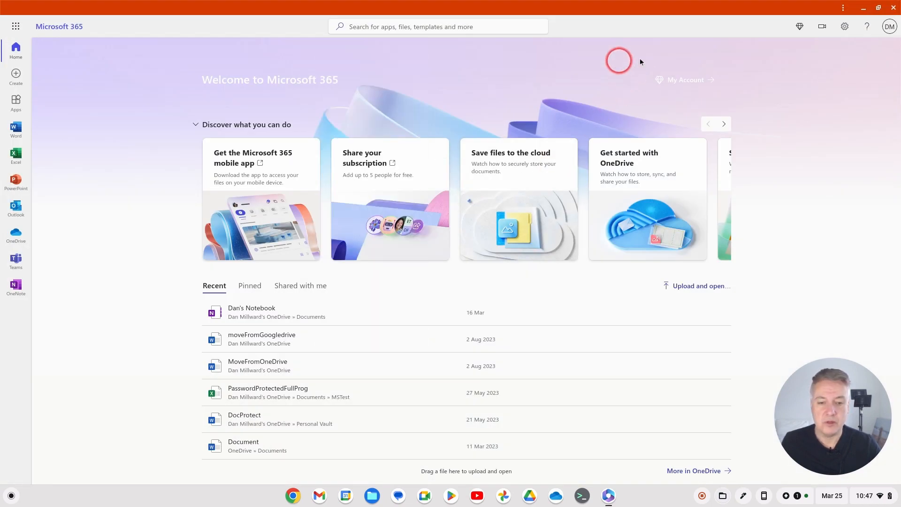
click(894, 7)
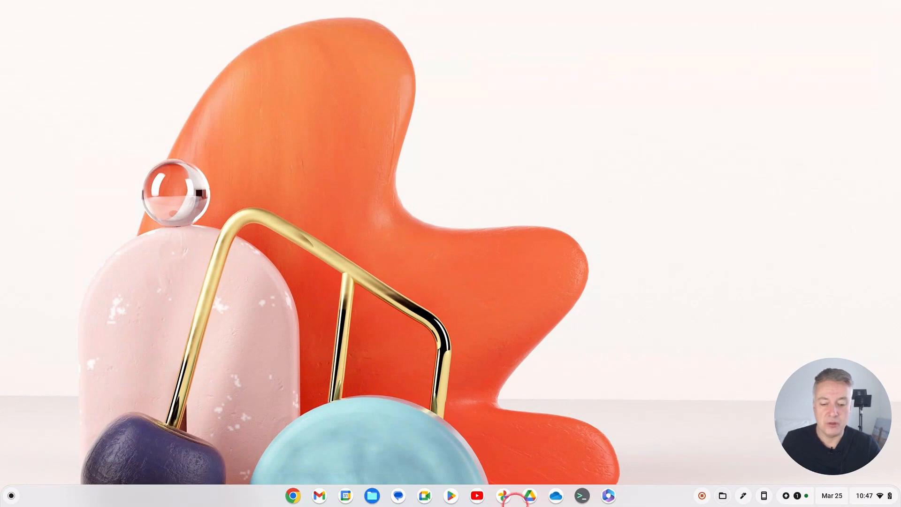
- Reopen OneDrive from the Microsoft 365 app, view the Personal Vault's contents, and return to My files
click(608, 501)
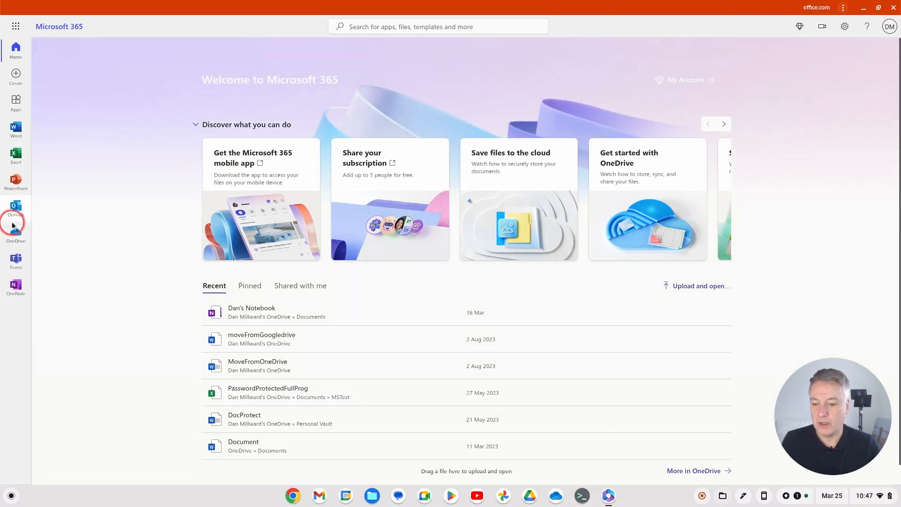
click(16, 232)
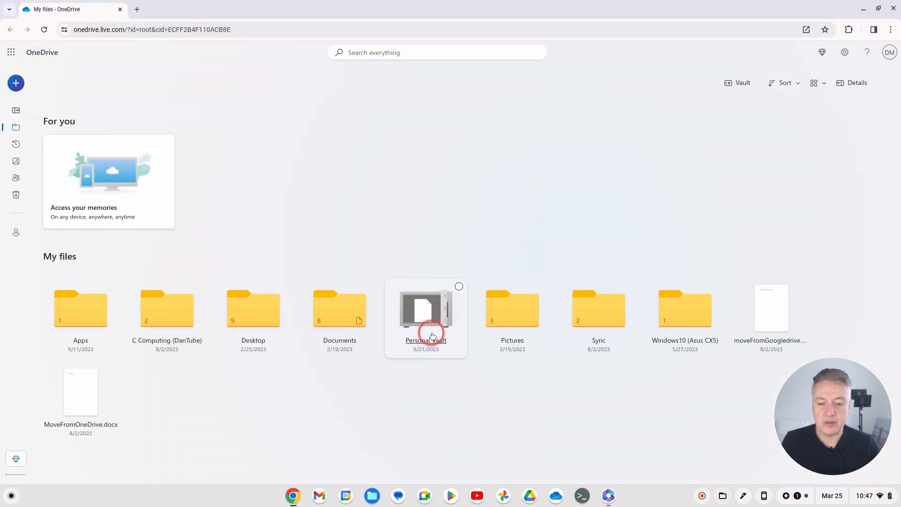
click(431, 329)
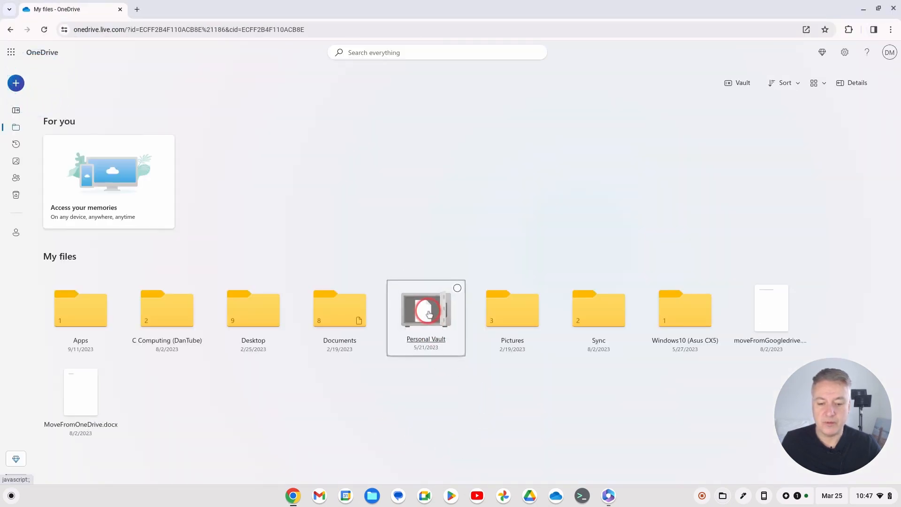
click(66, 131)
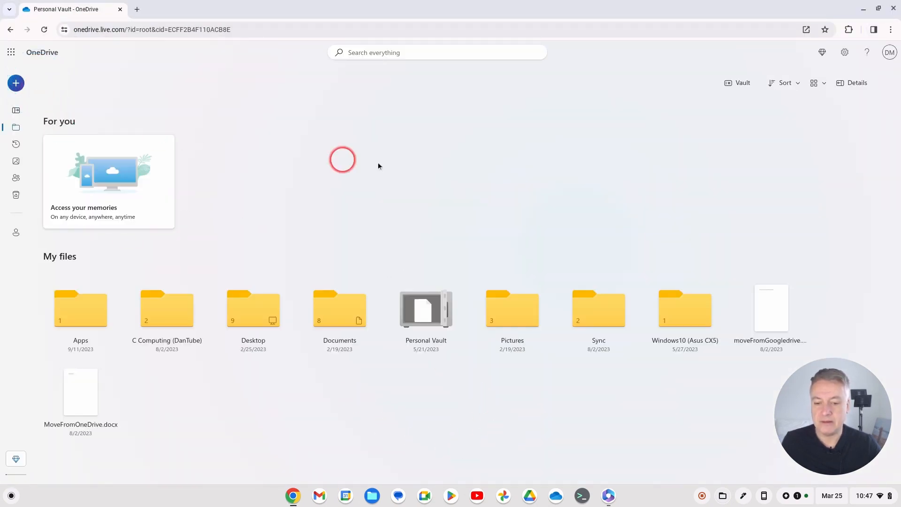
- Lock the Personal Vault folder and reload the OneDrive page
right_click(423, 314)
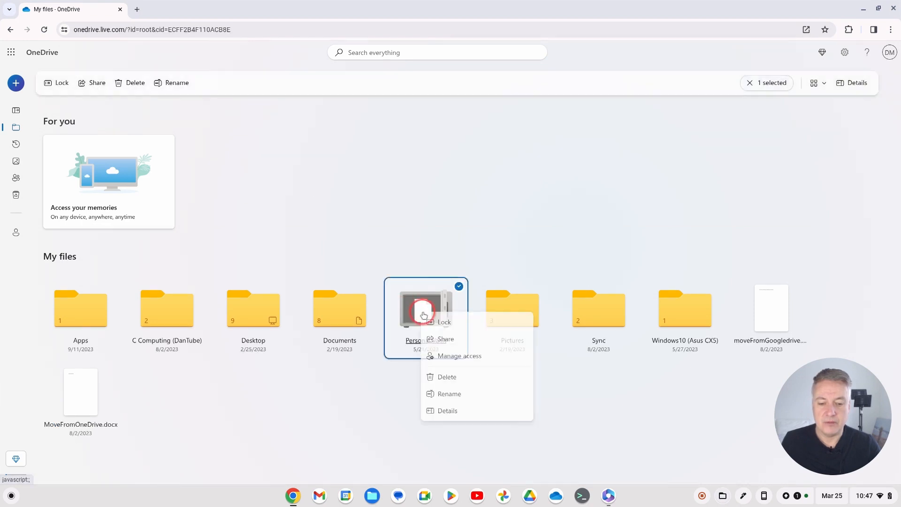
click(466, 324)
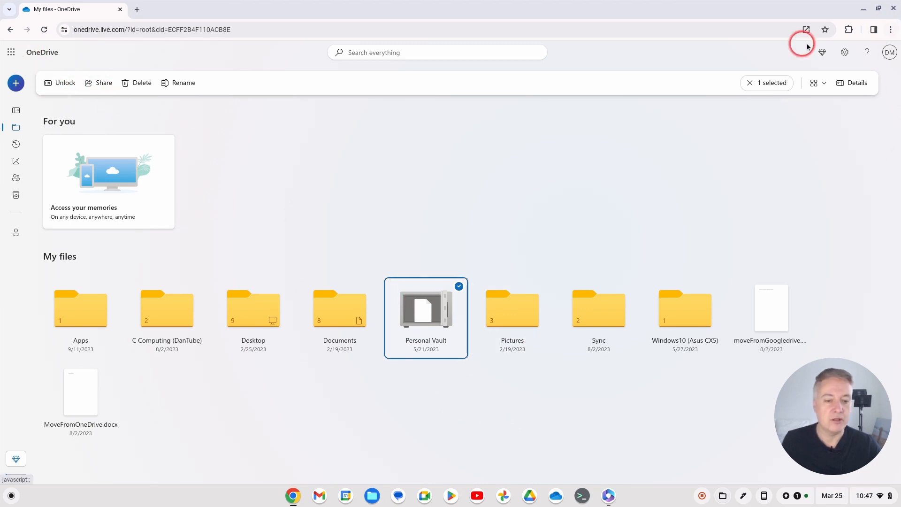
click(44, 29)
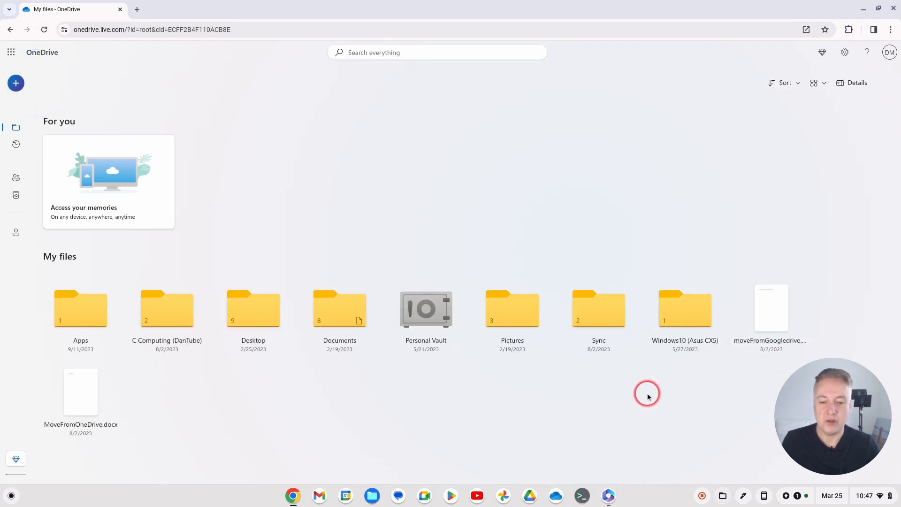
- Try to open the locked Personal Vault folder in My files
click(444, 315)
click(441, 315)
click(426, 311)
click(426, 313)
click(426, 313)
click(425, 314)
click(425, 313)
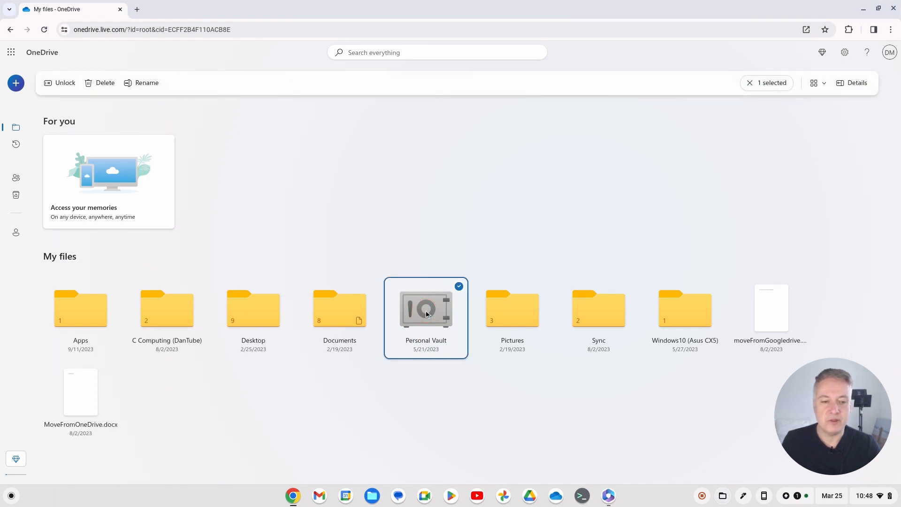
click(429, 332)
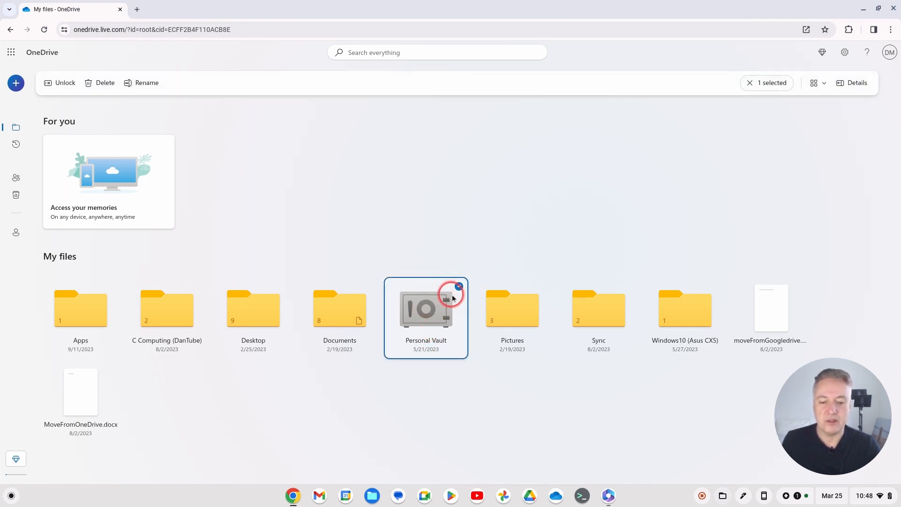
- Unlock the Personal Vault folder from My files and complete the Microsoft sign-in verification
right_click(426, 327)
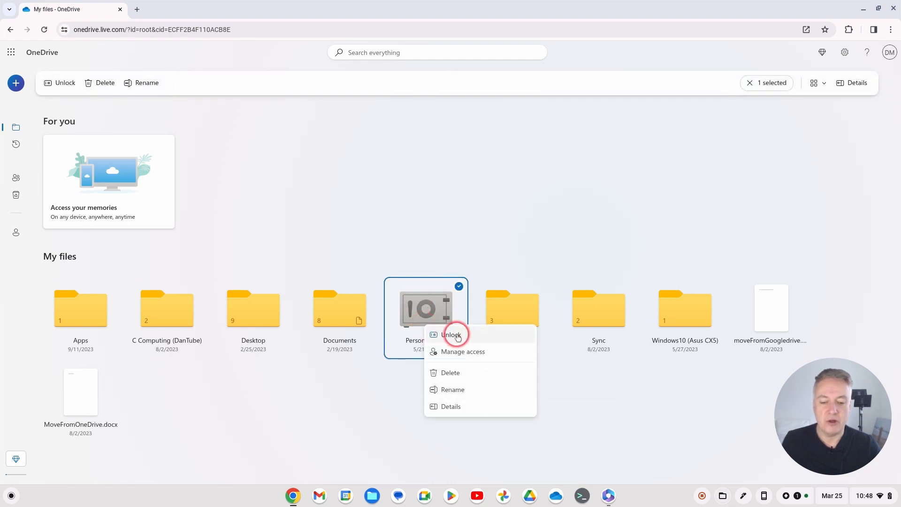
click(420, 263)
click(428, 327)
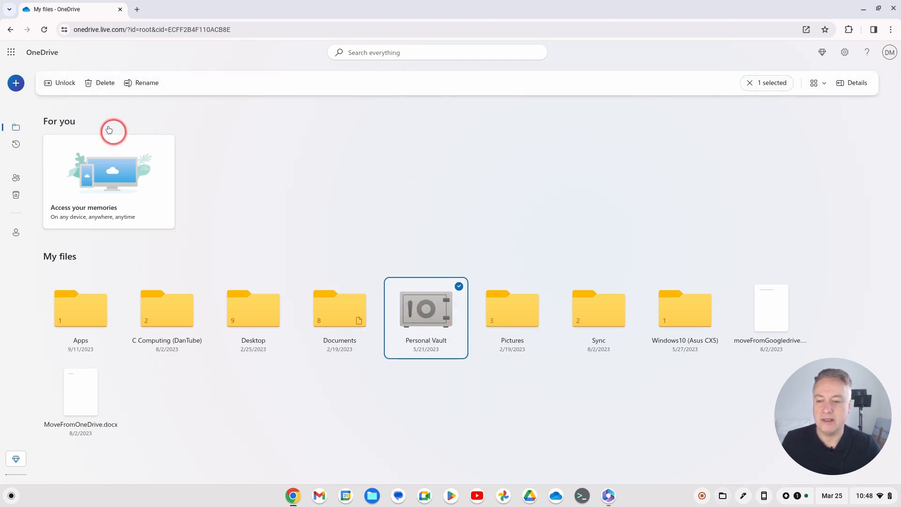
click(66, 90)
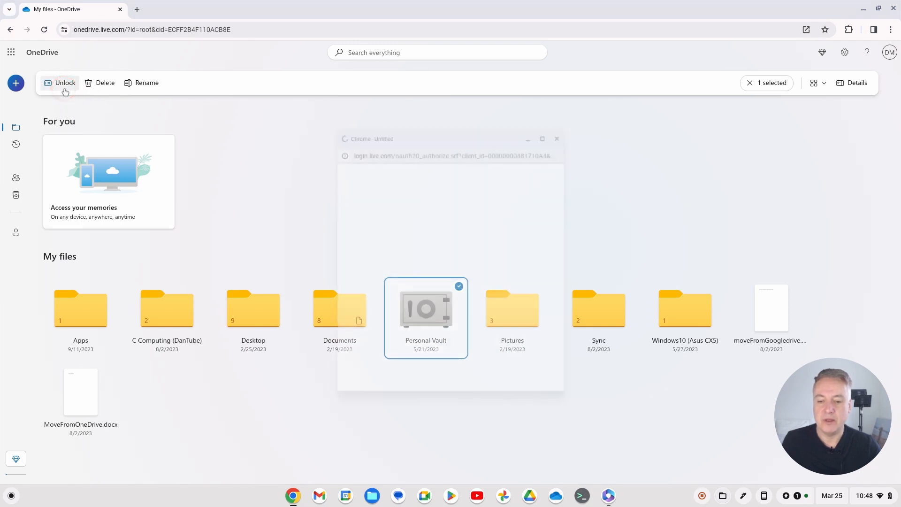
click(529, 396)
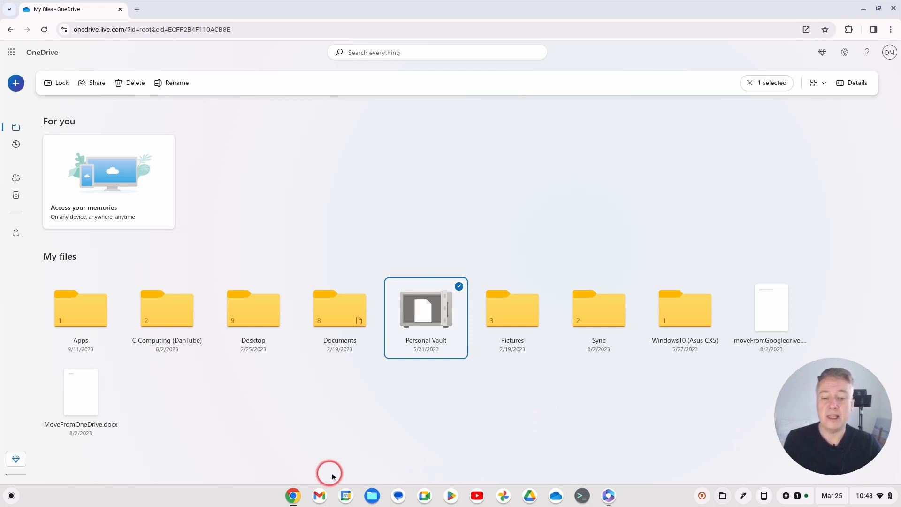
- Switch to Gmail to look over the Primary inbox, and close it to return to OneDrive
click(319, 496)
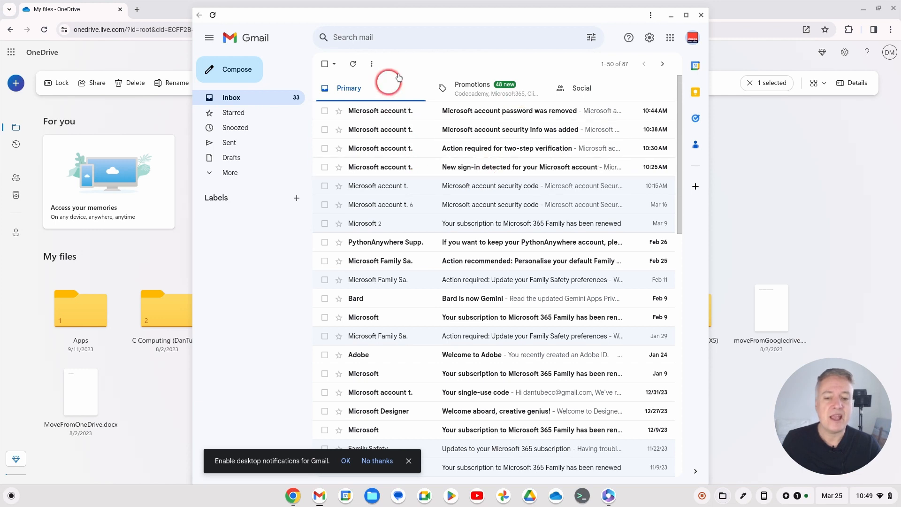
click(702, 14)
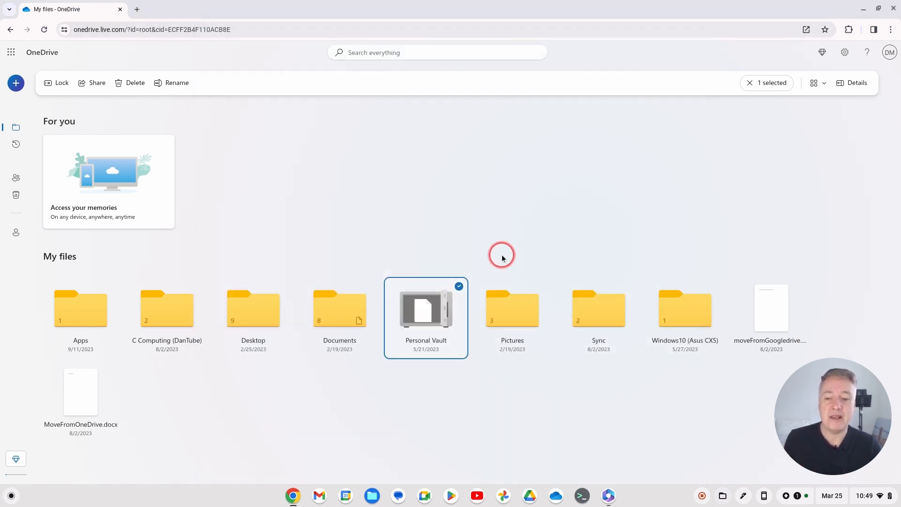